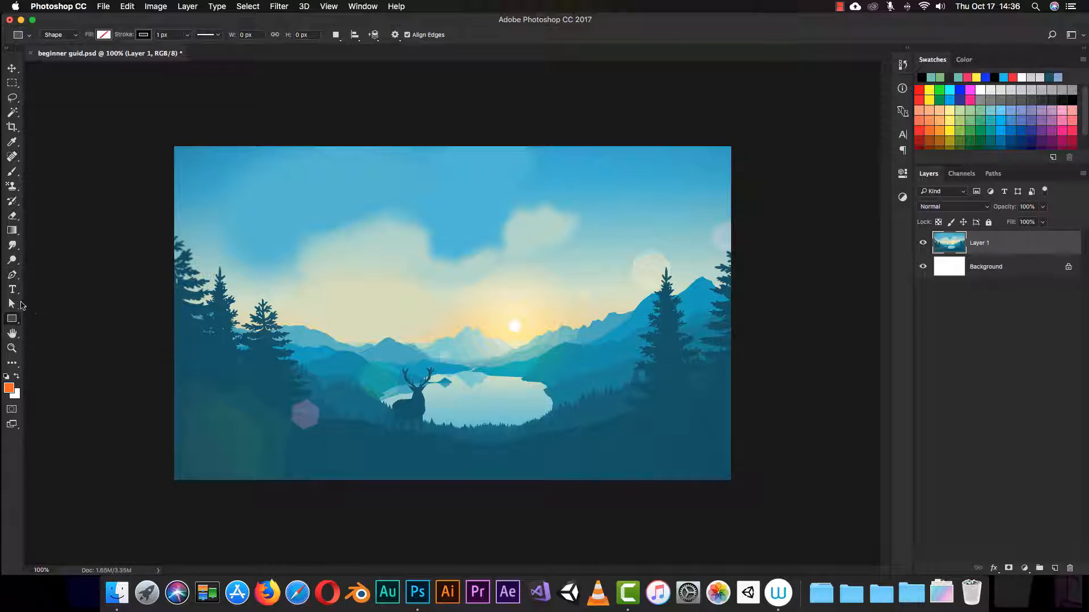
- Examine the variants grouped under the path selection tool and switch to the Path Selection Tool
left_click(12, 307)
left_click(13, 308)
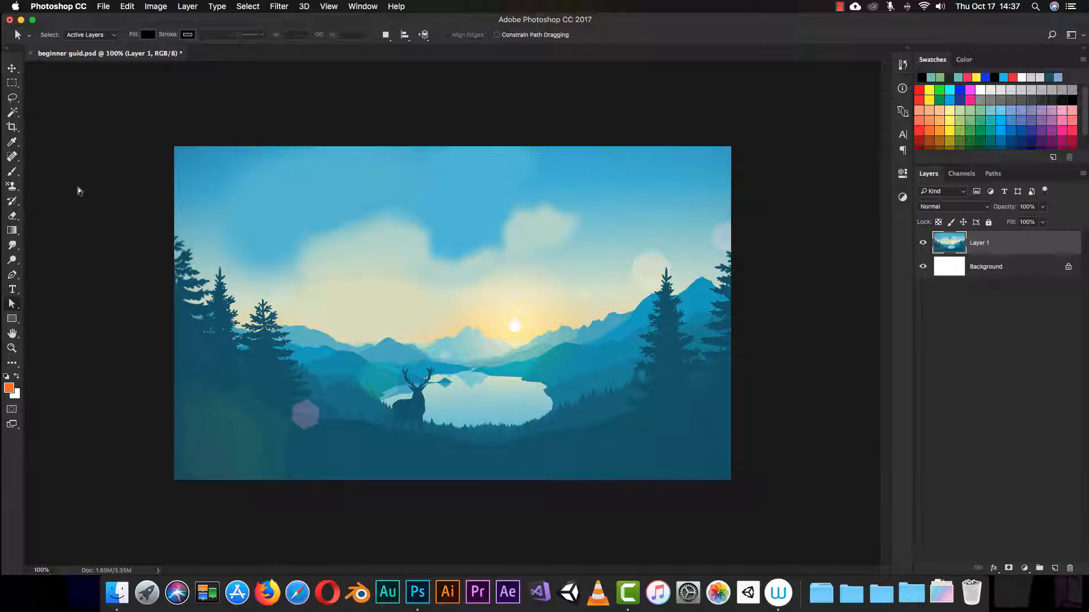
left_click(11, 306)
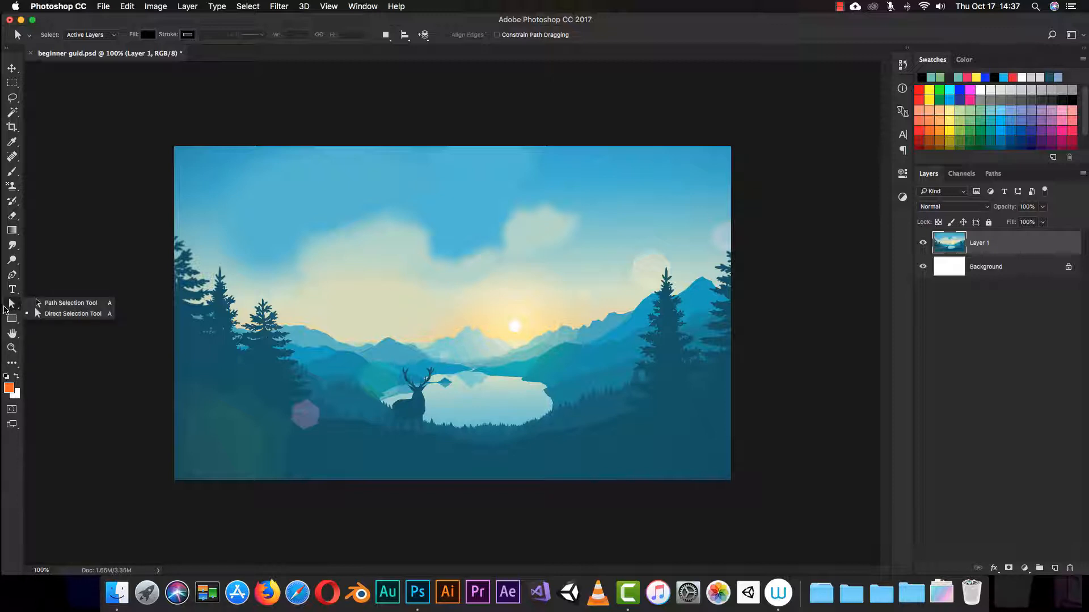
left_click(10, 309)
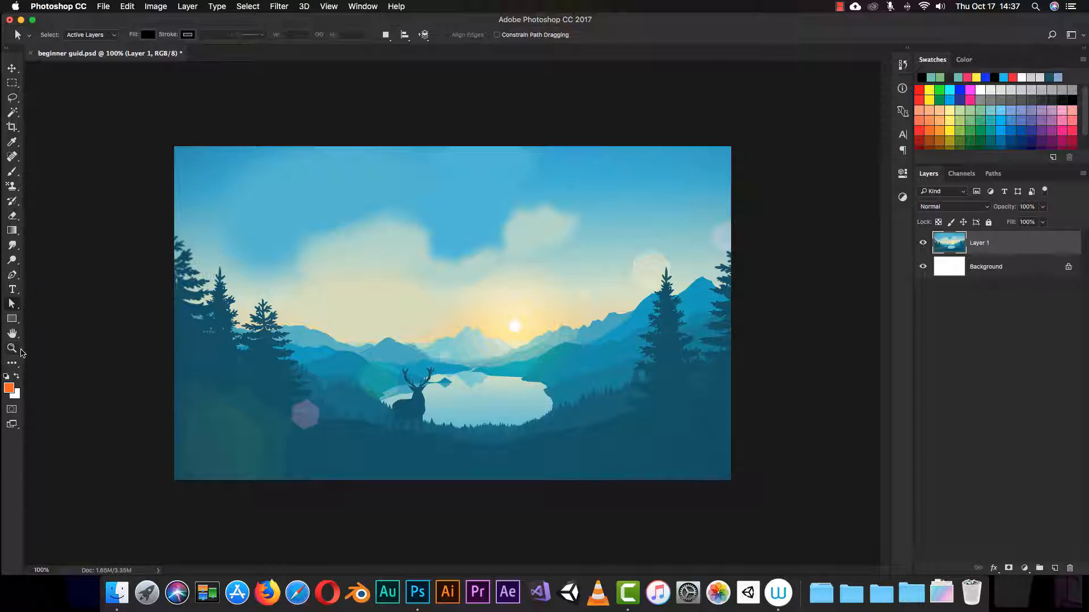
left_click(11, 305)
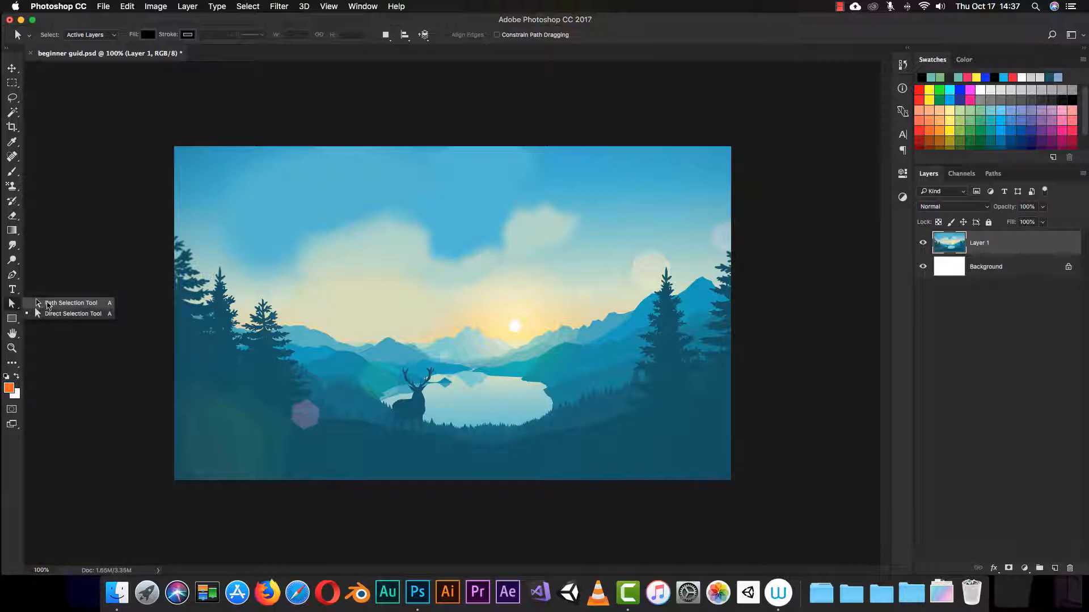
left_click(66, 304)
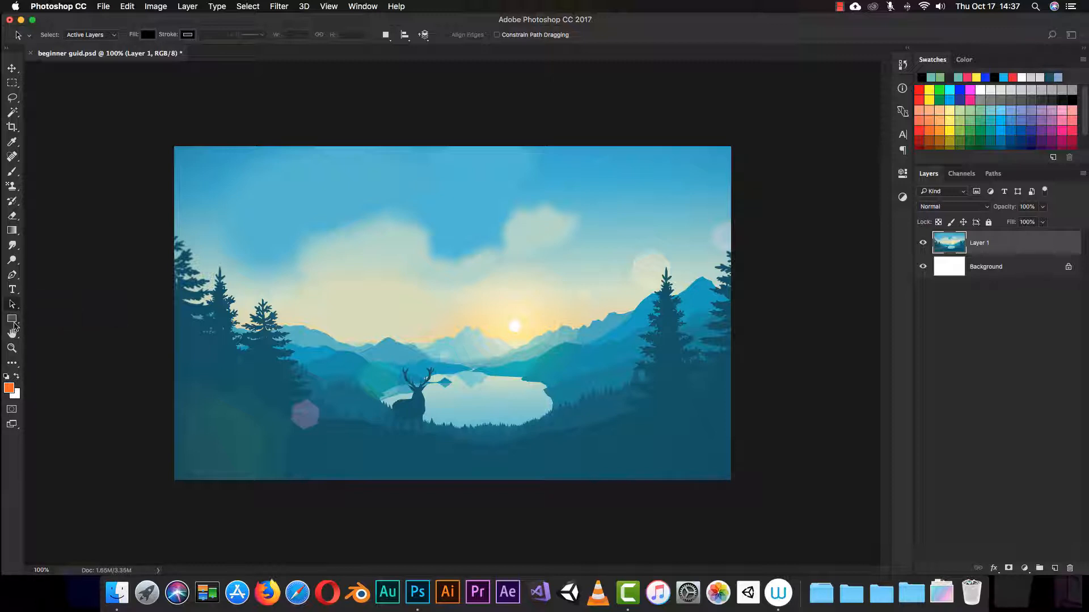
- Activate the Rectangle Tool and view the other shape tools grouped with it
left_click(12, 318)
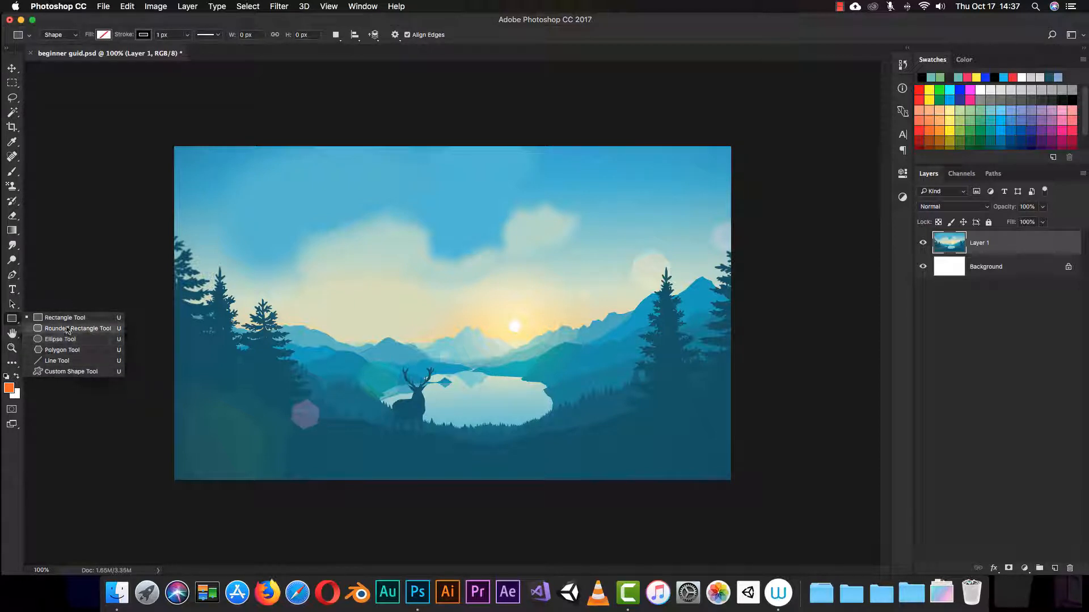
right_click(12, 320)
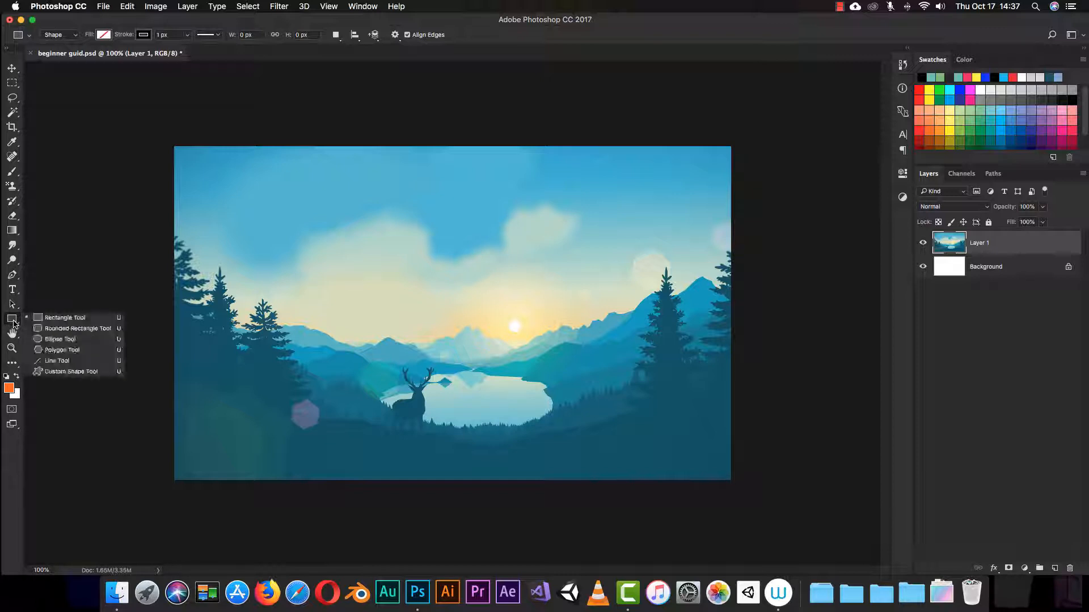
left_click(87, 322)
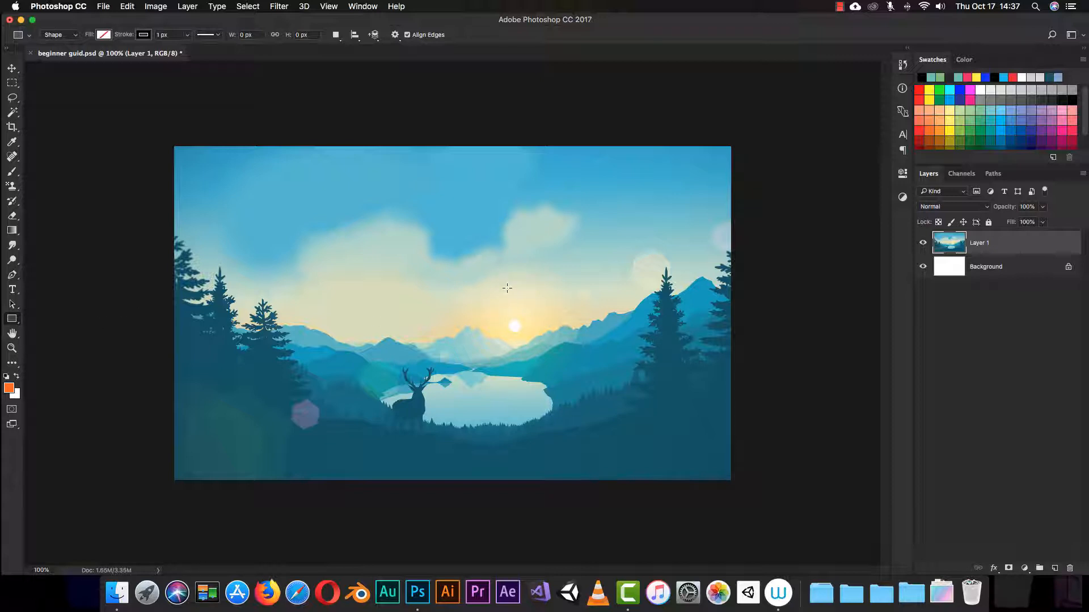
- Switch to the Move tool, return to the shape tools, and cycle through all of them back to the Rectangle Tool
key("v")
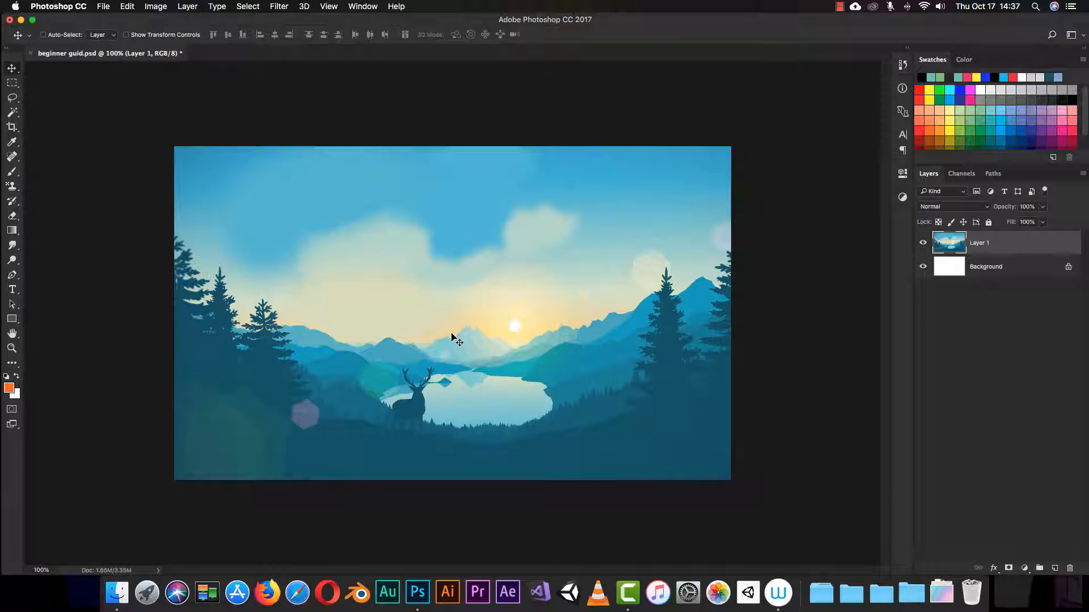
key("u")
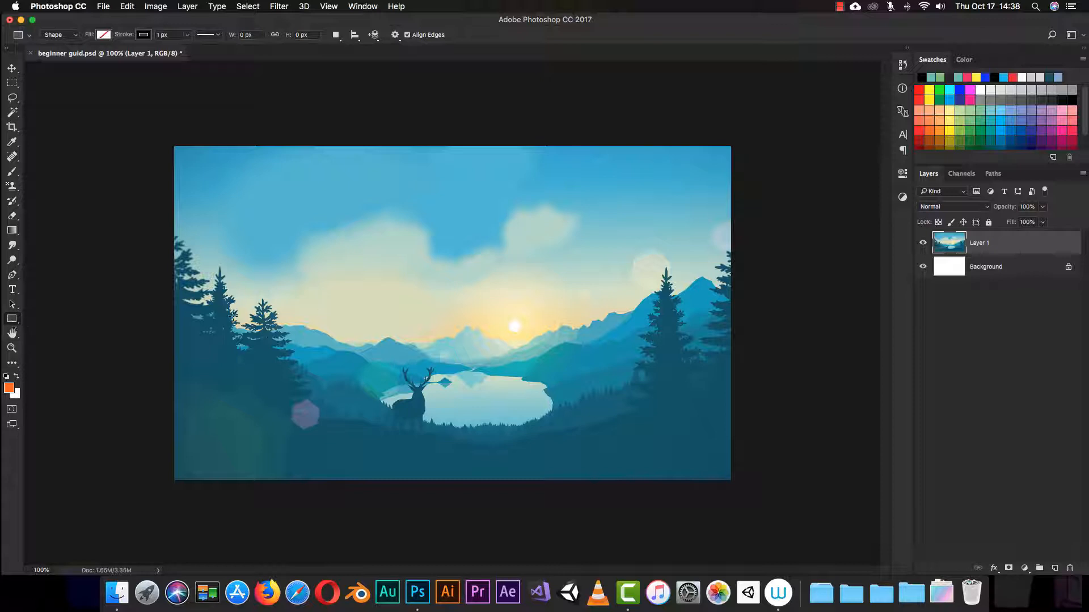
key("shift+u")
key("shift+u")
key("shift+u")
key("shift+u")
key("shift+u")
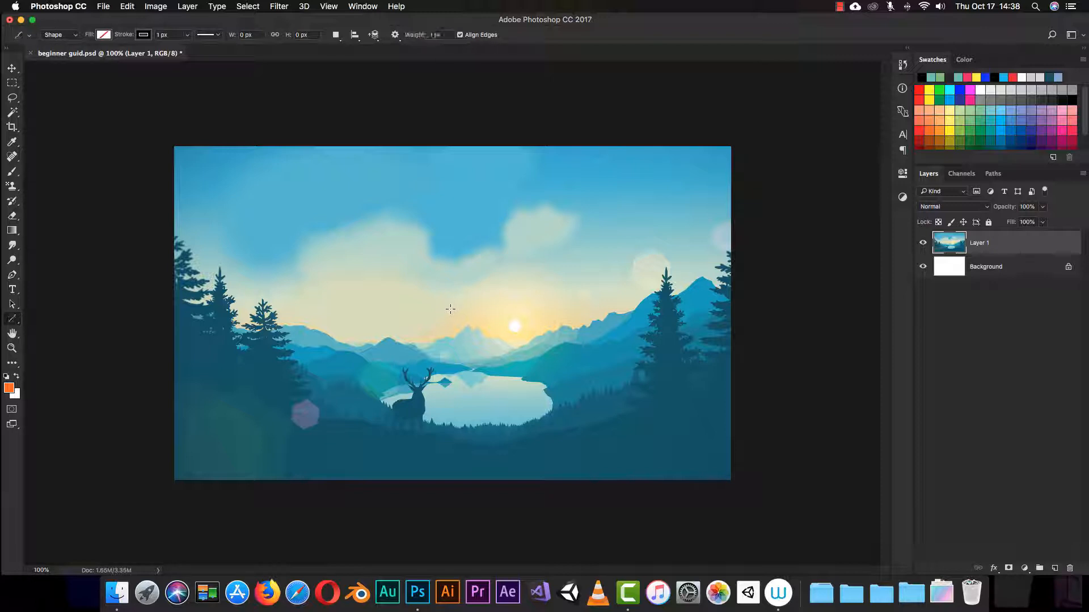
key("shift+u")
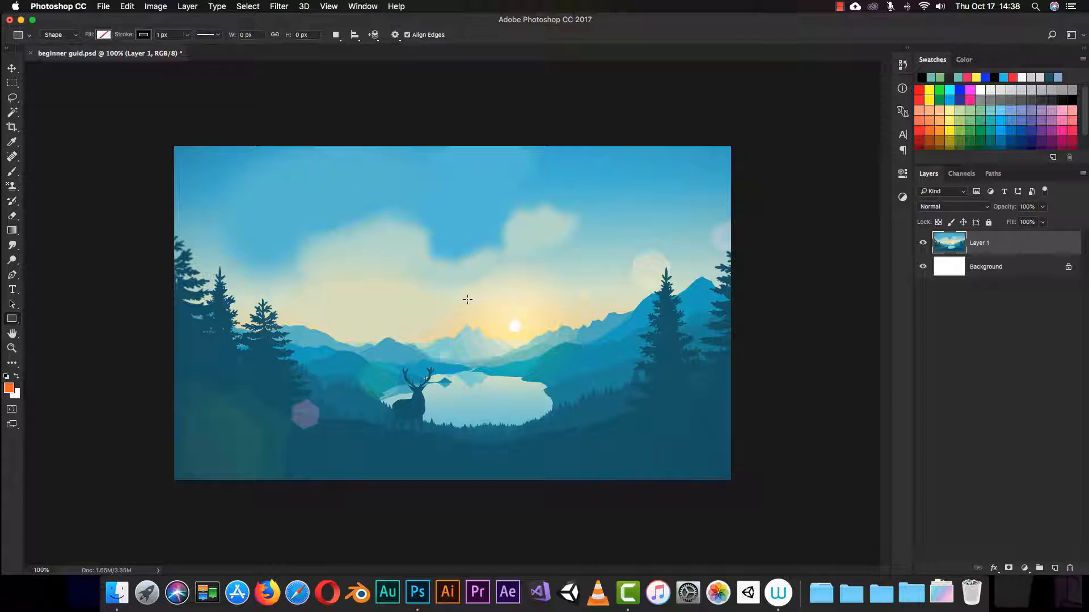
left_click(16, 319)
left_click(11, 318)
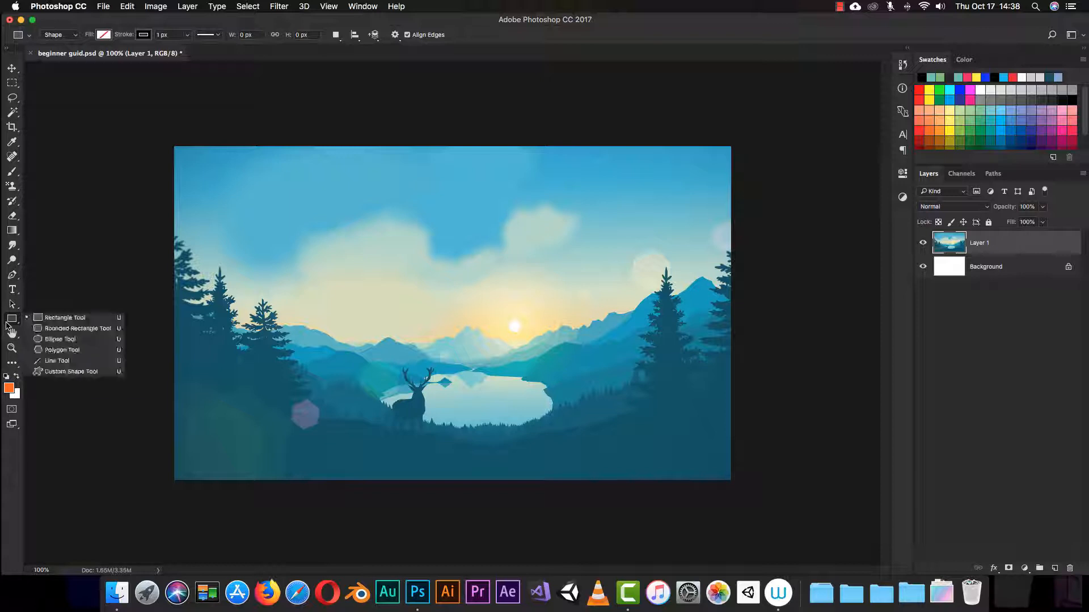
left_click(49, 306)
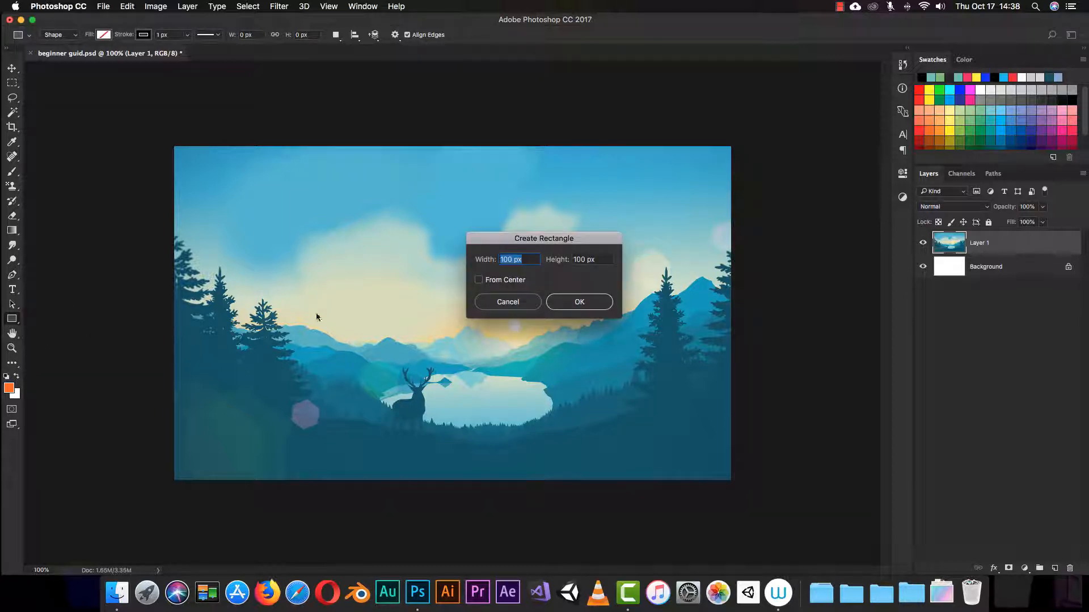
left_click(507, 302)
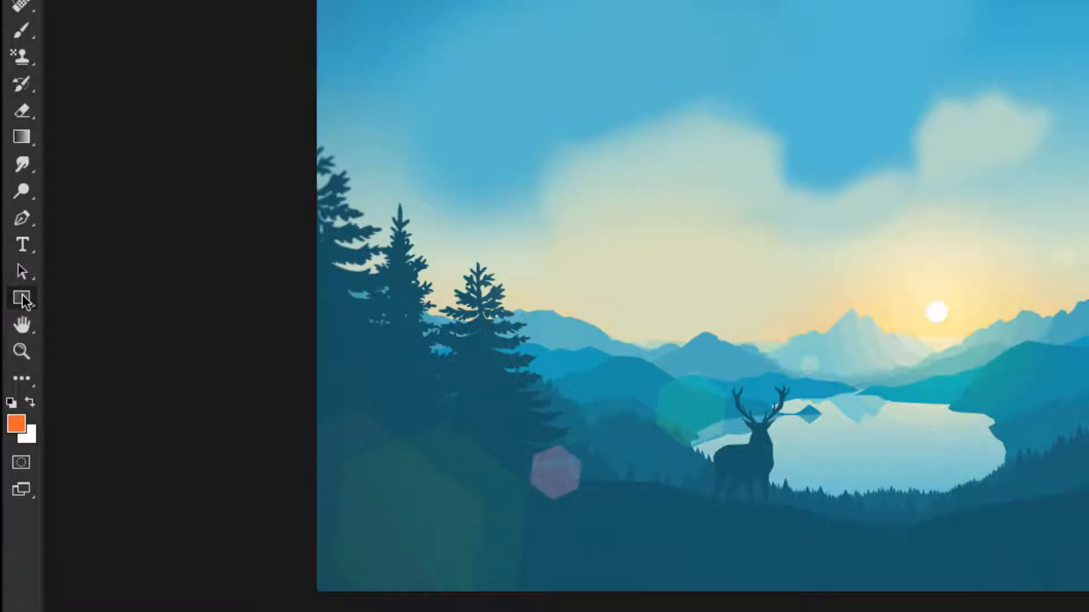
- Cycle through the shape tools up to the Custom Shape Tool and reactivate the Rectangle Tool
left_click(13, 321)
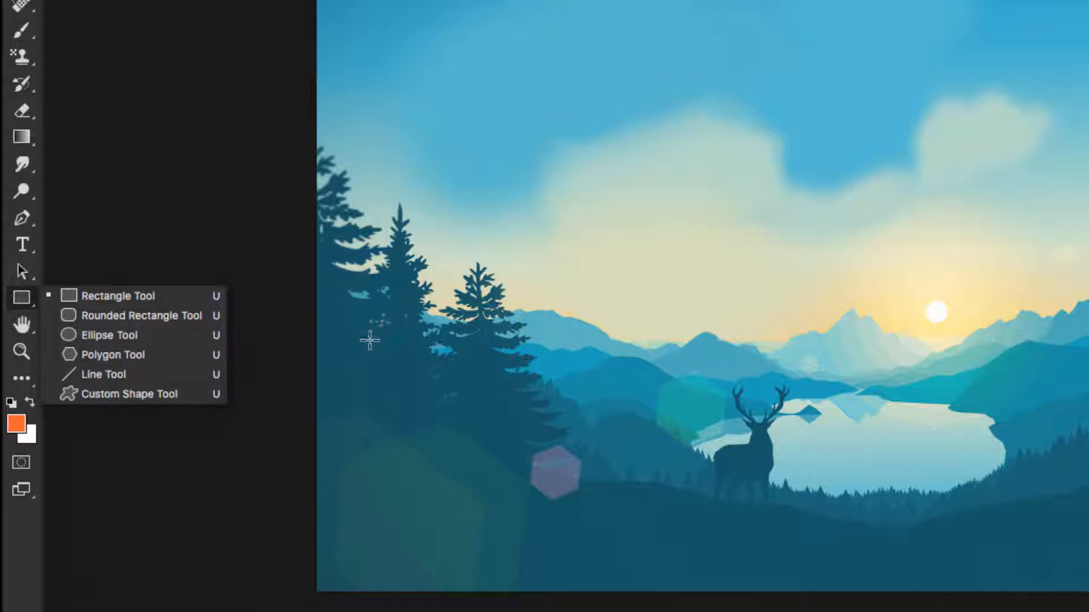
key("shift+u")
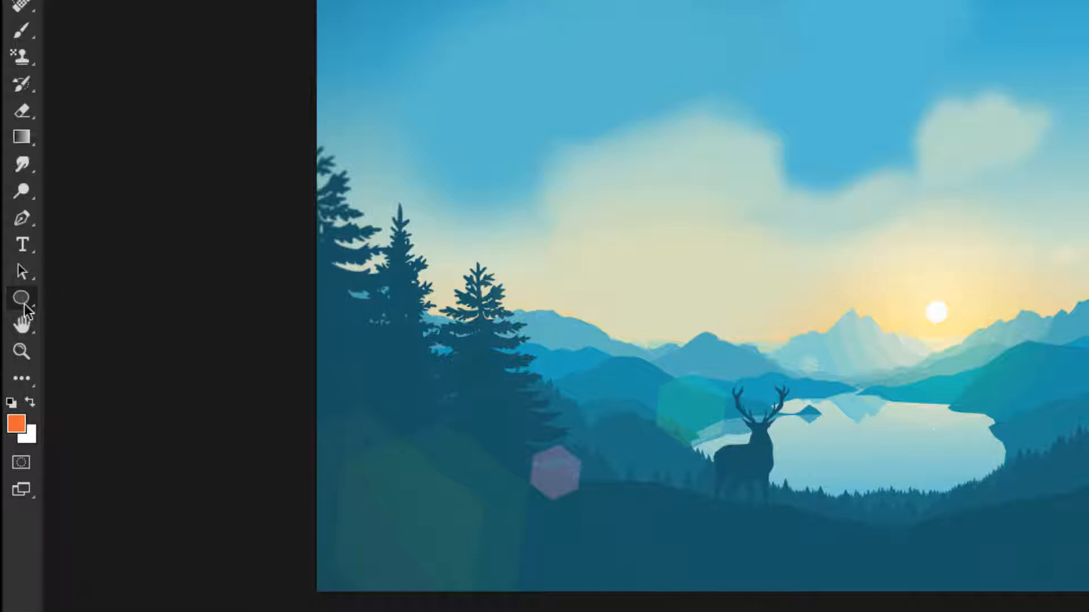
key("shift+u")
key("shift+u")
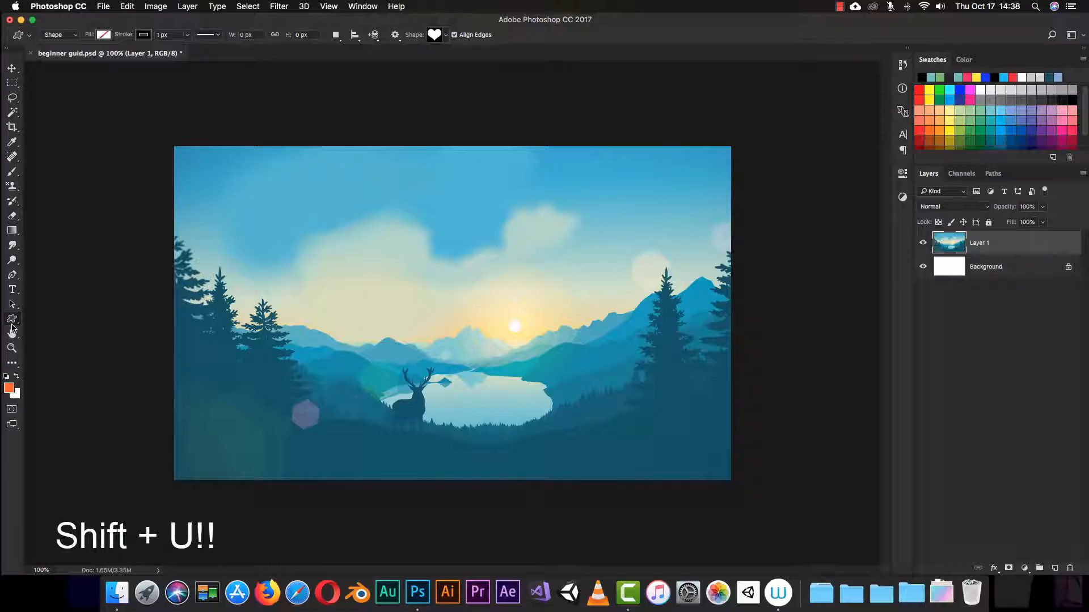
right_click(29, 302)
left_click(54, 318)
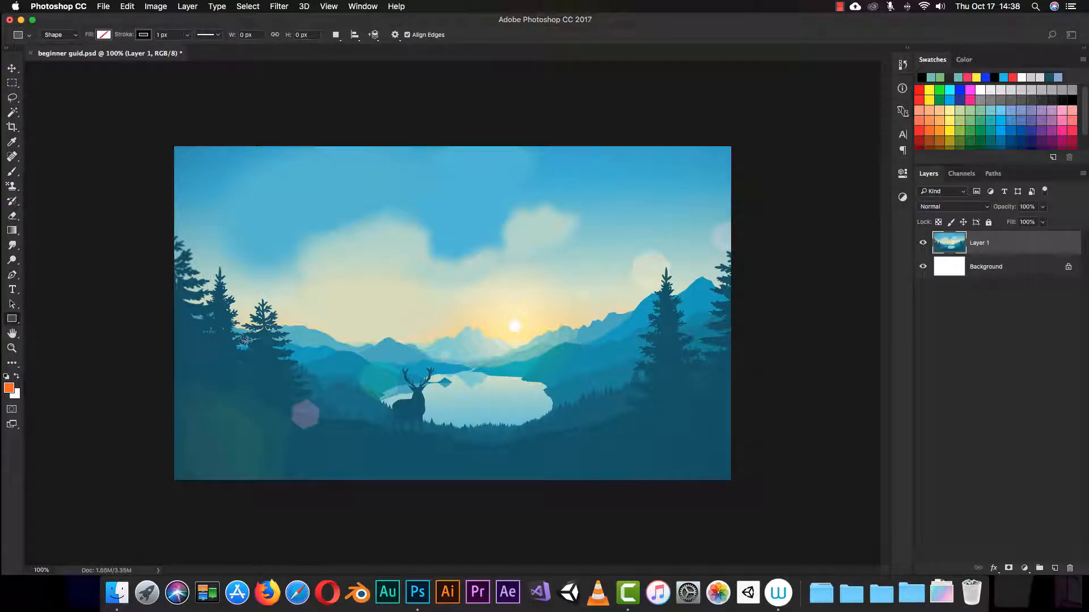
- Draw a rectangle about 103 px wide and 136 px high over the clouds above the deer
right_click(10, 320)
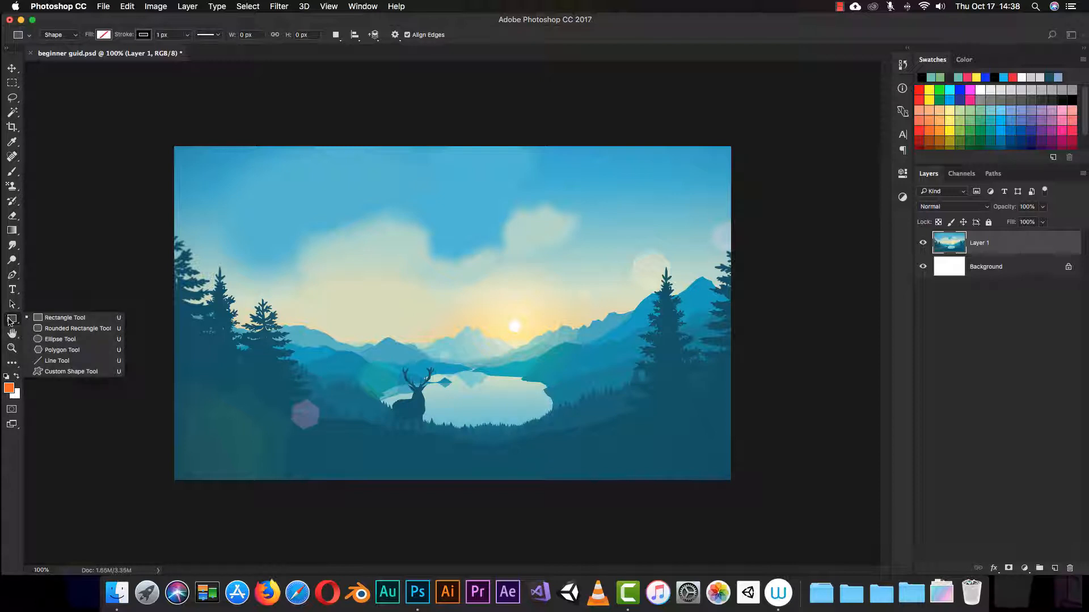
left_click(60, 323)
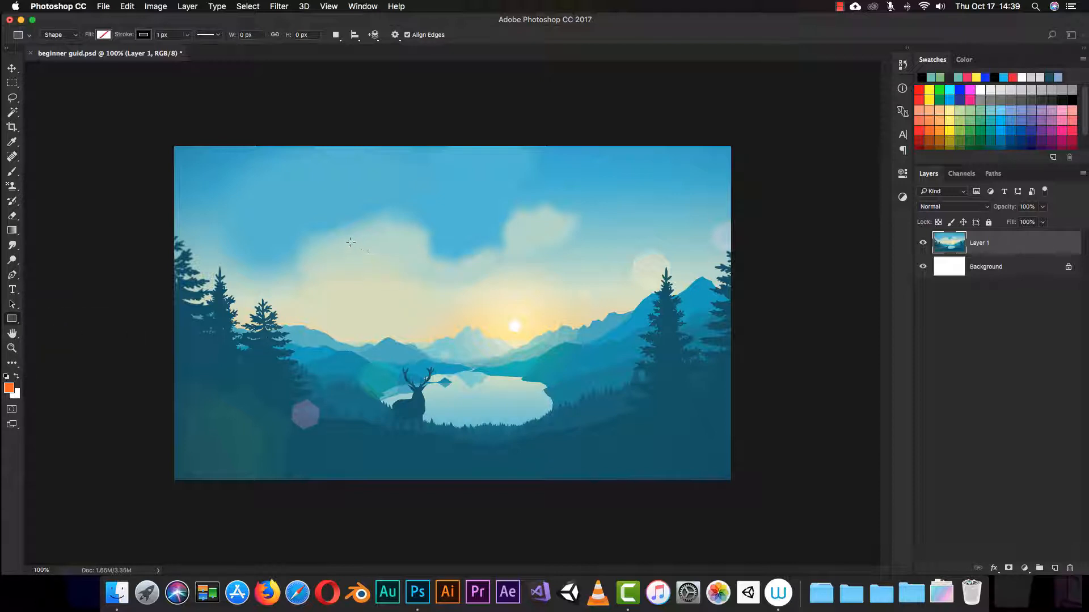
left_click_drag(339, 240, 397, 317)
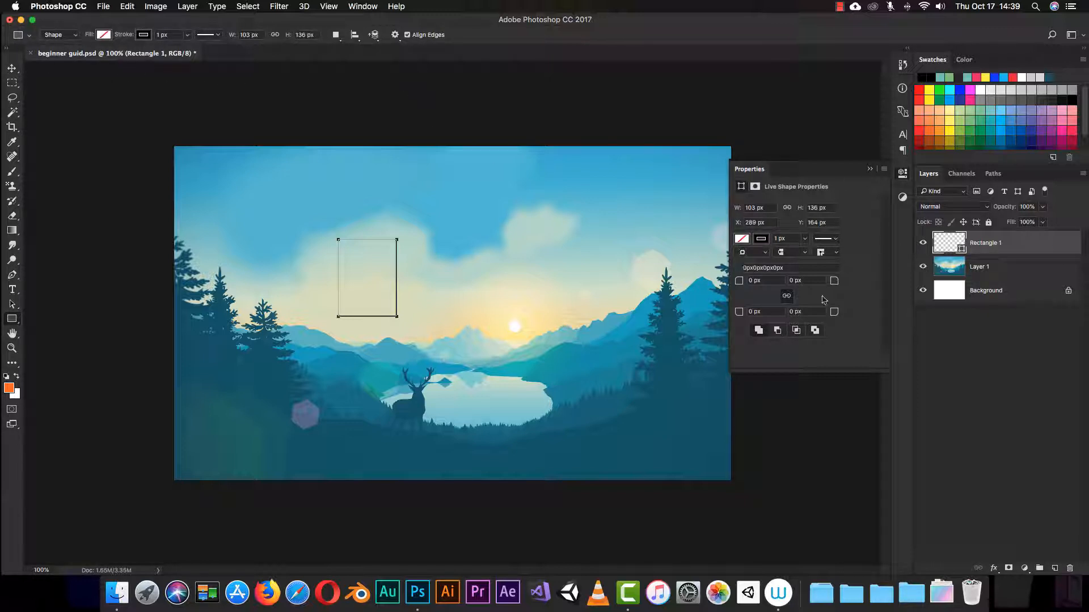
- Check where the Properties panel can be enabled and view the Shape, Path and Pixels drawing modes, keeping Shape
left_click(364, 8)
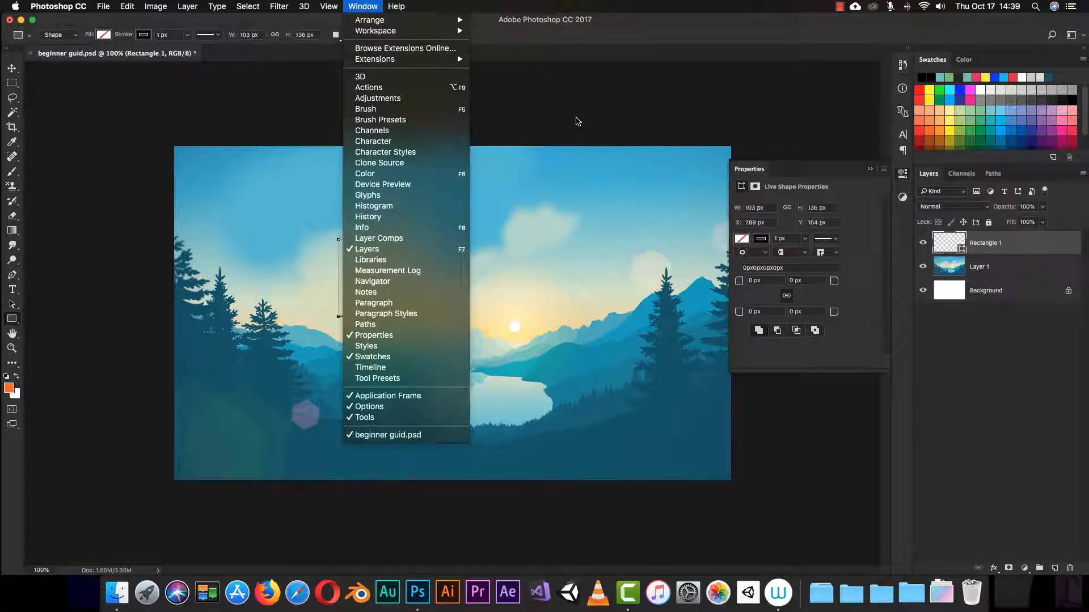
left_click(572, 124)
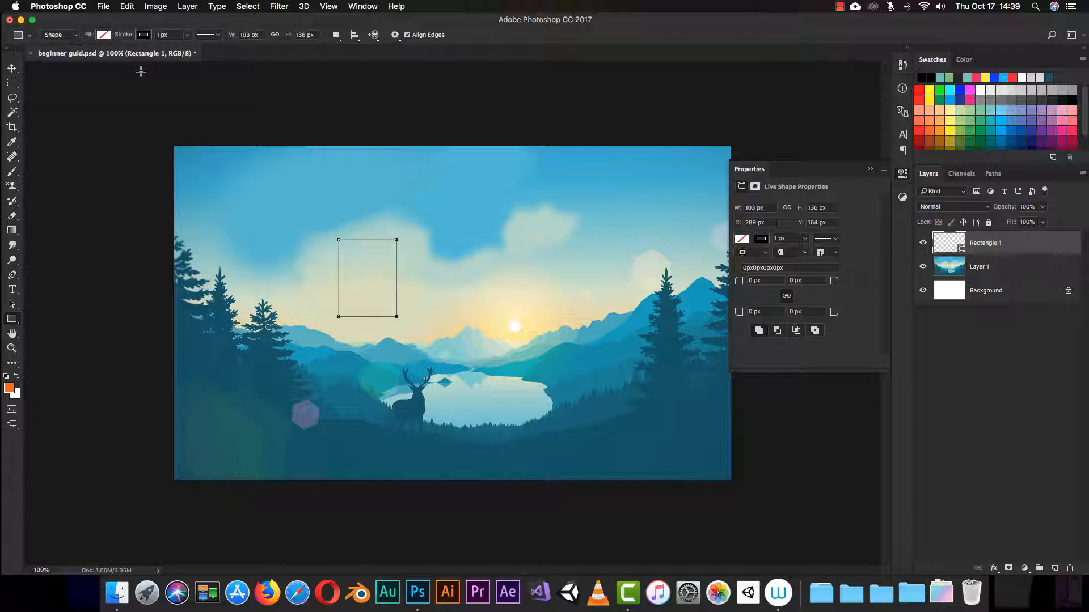
left_click(76, 36)
left_click(82, 48)
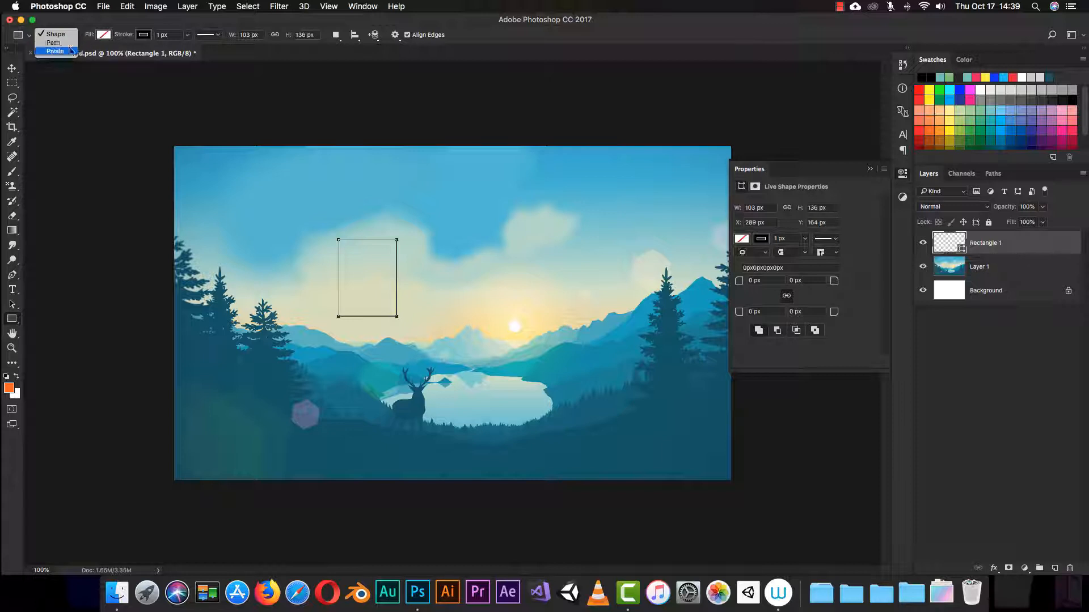
left_click(56, 35)
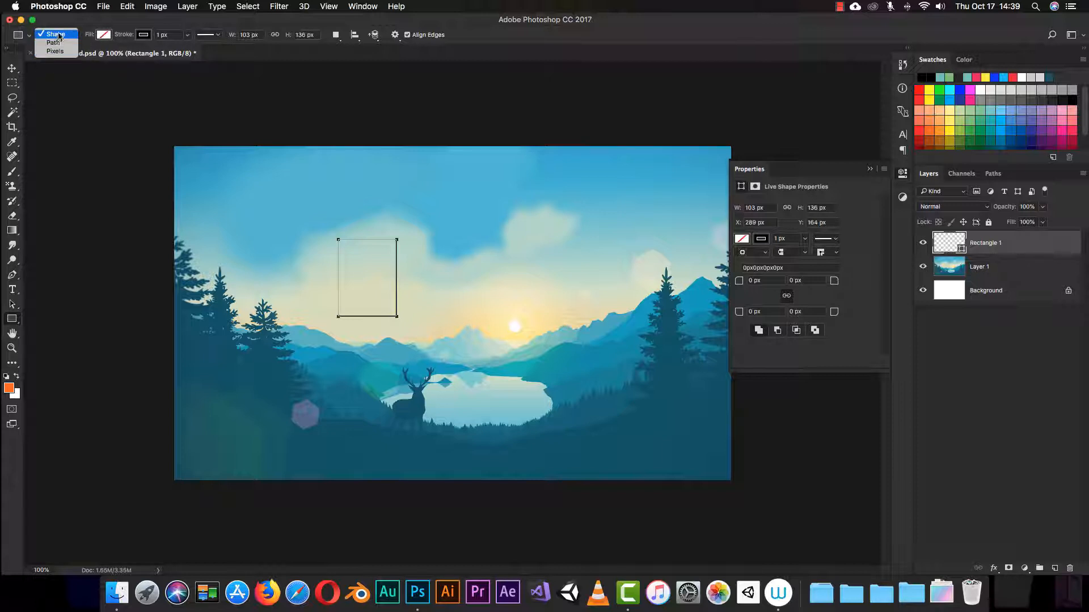
left_click(64, 36)
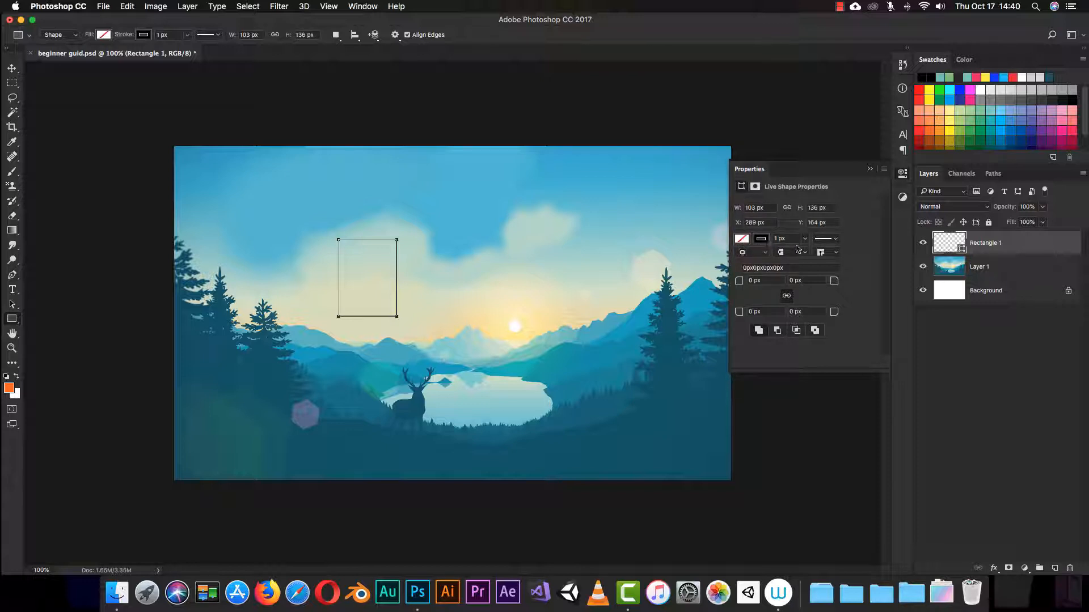
- Examine the rectangle's stroke settings, including alignment, width, line style, caps and corners
left_click(765, 252)
left_click(748, 252)
left_click(187, 35)
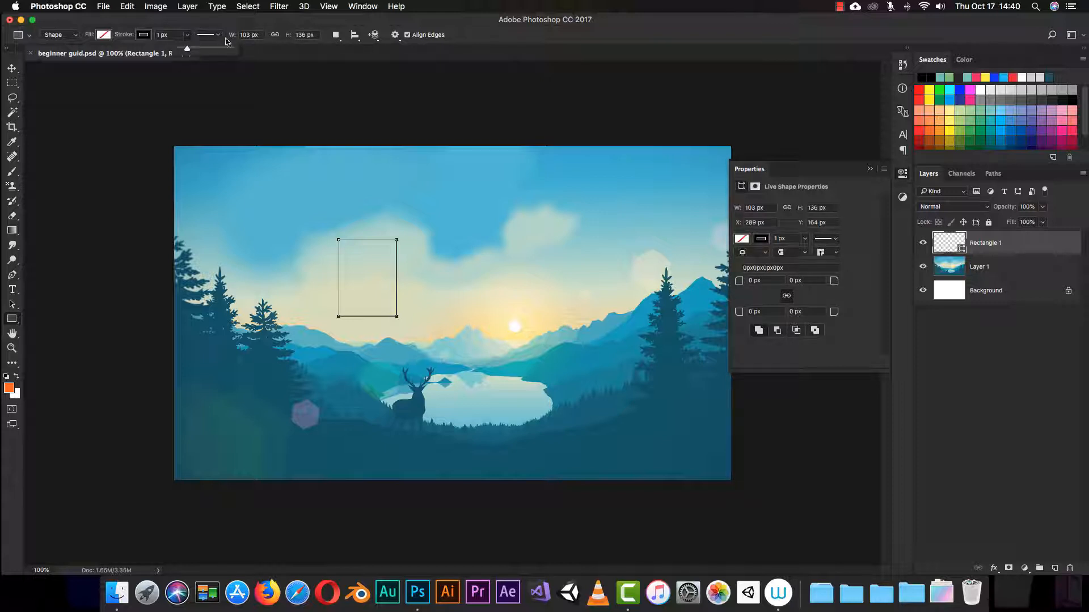
left_click(219, 35)
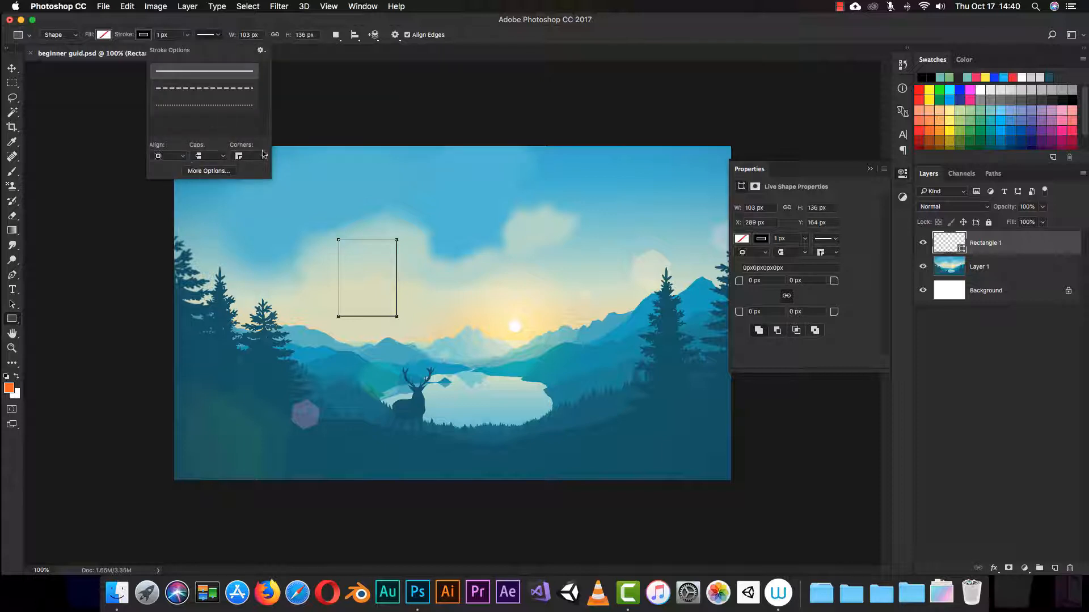
left_click(218, 36)
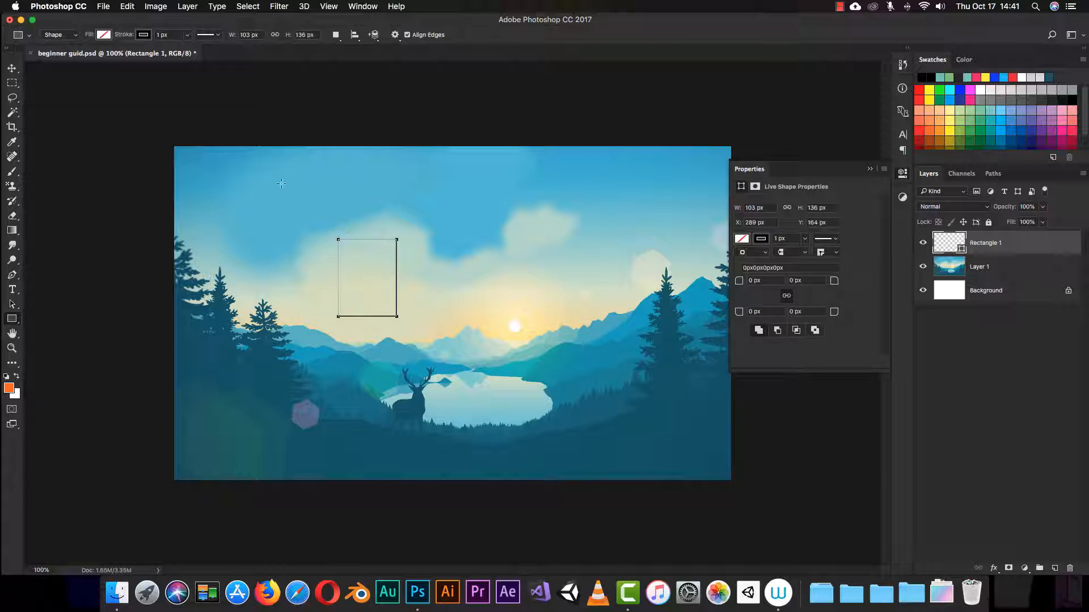
- Fill the rectangle with bright green
left_click(103, 35)
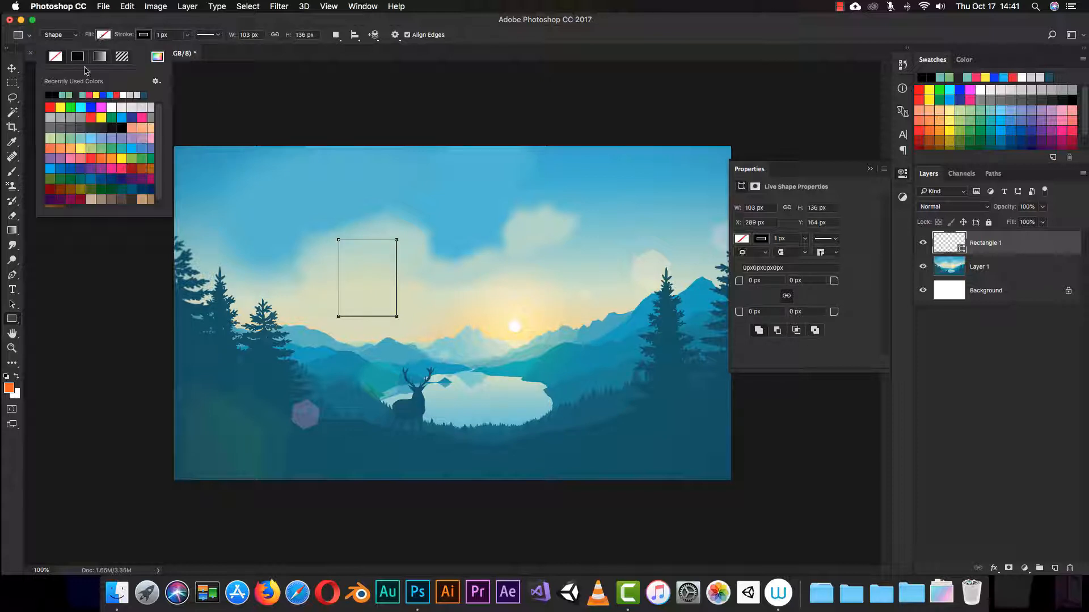
left_click(70, 106)
left_click(469, 22)
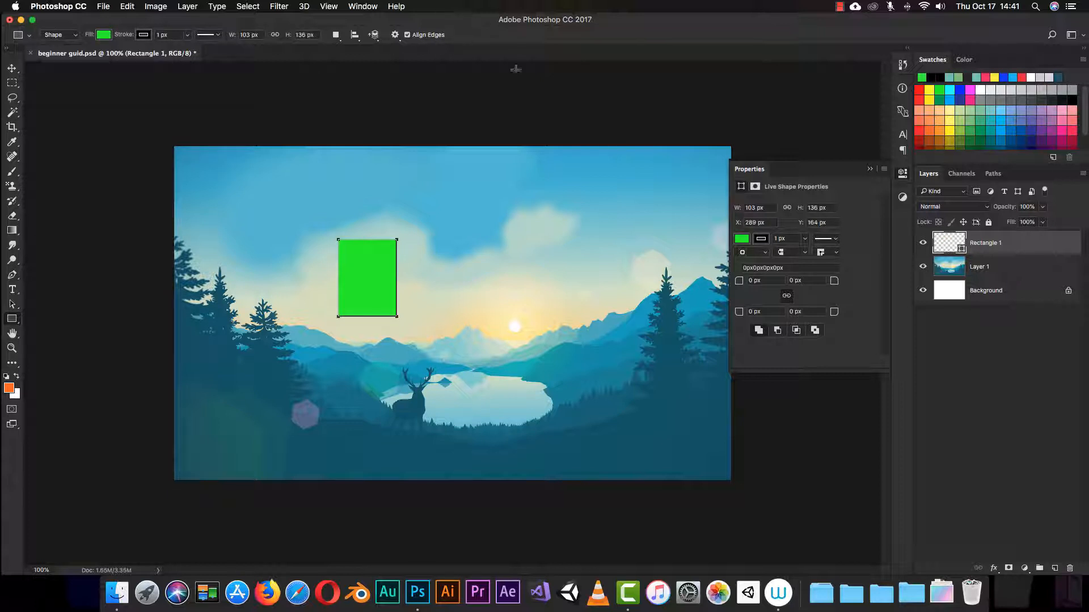
- Round all four corners of the green rectangle with a 20 px radius
left_click(771, 281)
type("20")
key("Tab")
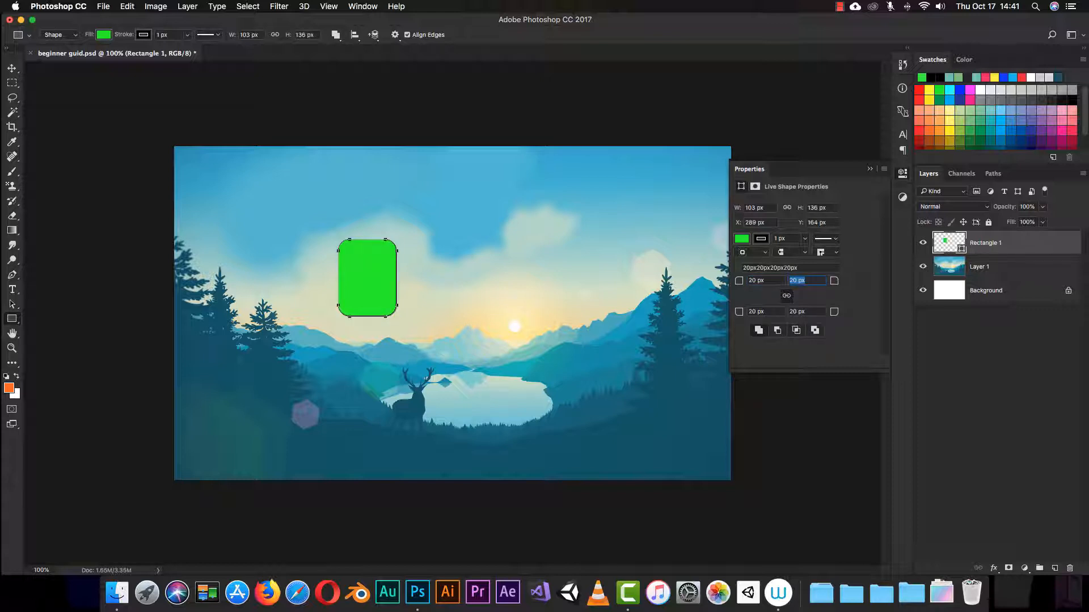
key("Return")
- Reset the green rectangle's corner radii to 0 px and unlink the corners from each other
left_click(765, 281)
type("0")
key("Return")
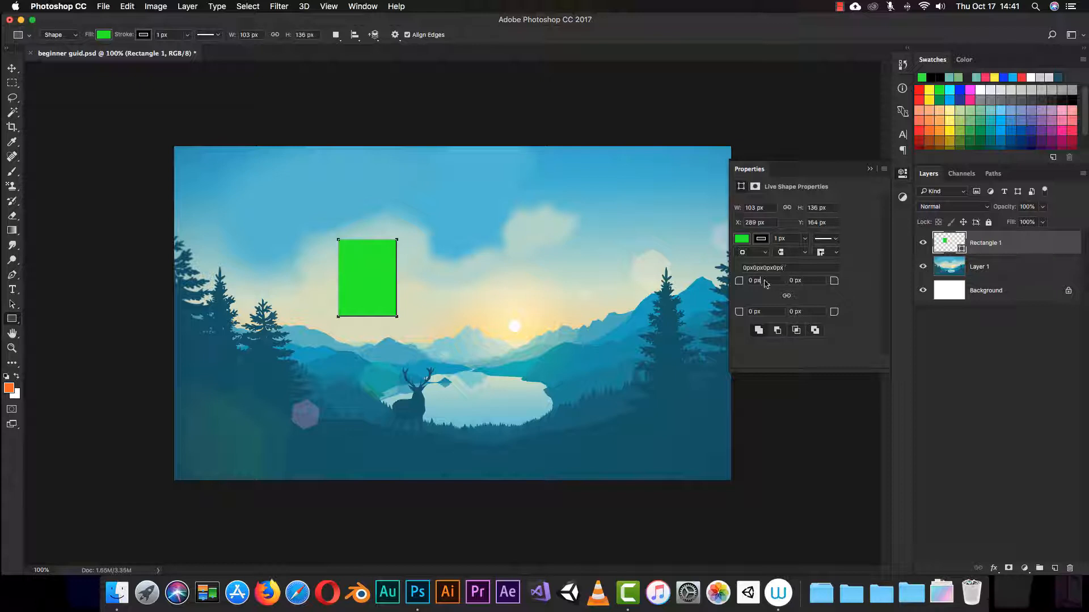
- Round only the green rectangle's upper-left corner, first with a 20 px radius and finally with 50 px
left_click(762, 281)
type("20")
key("Return")
left_click(739, 281)
type("50")
key("Return")
- Draw a second green rectangle about 24 px wide and 85 px high across the canvas's upper edge
left_click_drag(535, 118, 549, 167)
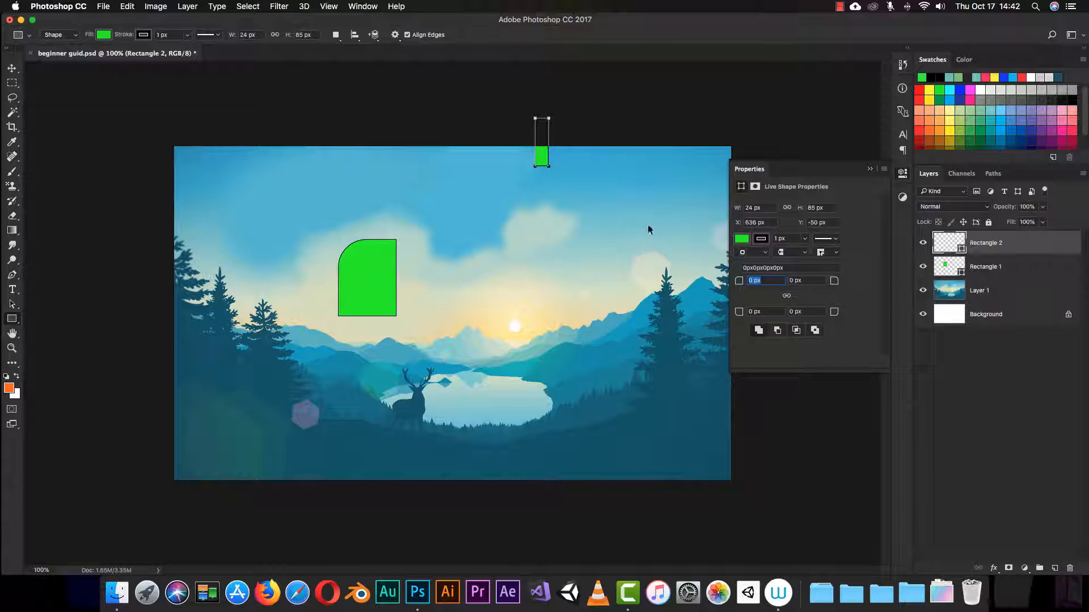
- Undo the second green rectangle and delete the first one with the rounded corner
key("super+z")
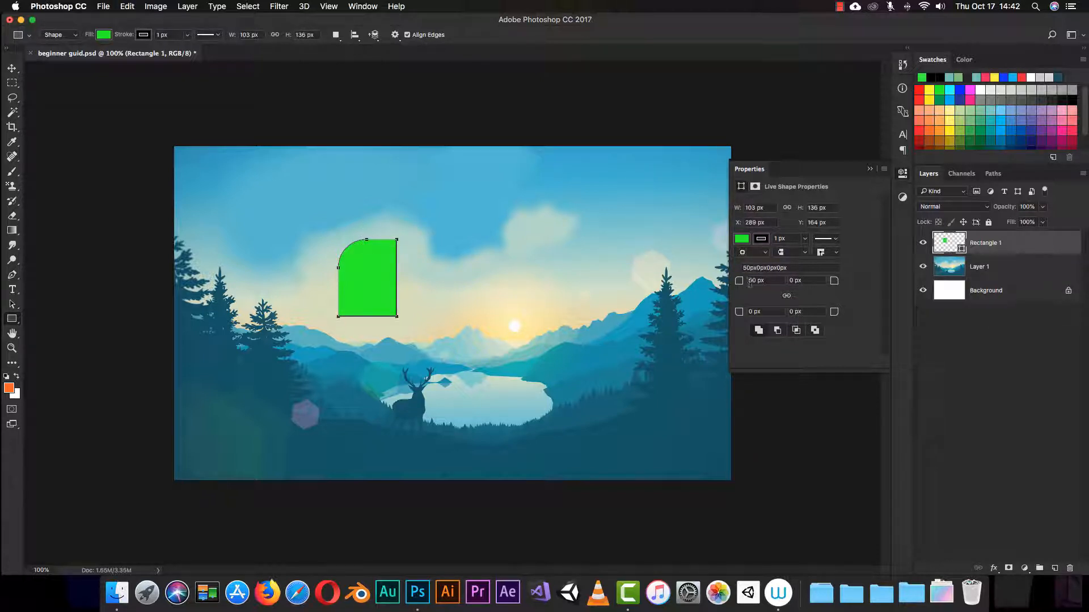
left_click_drag(749, 281, 767, 282)
left_click(869, 169)
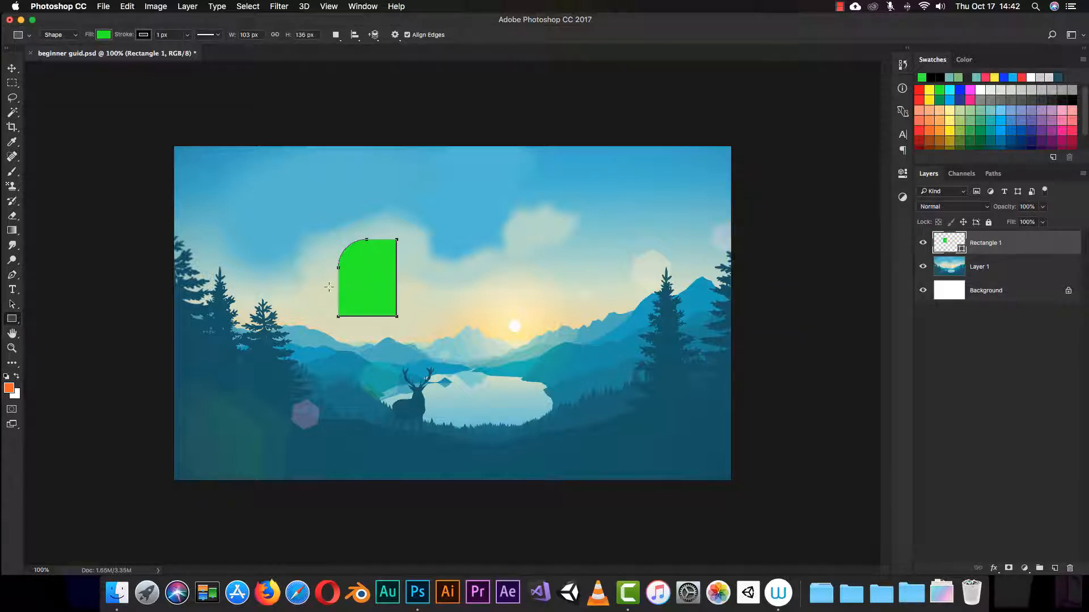
key("Delete")
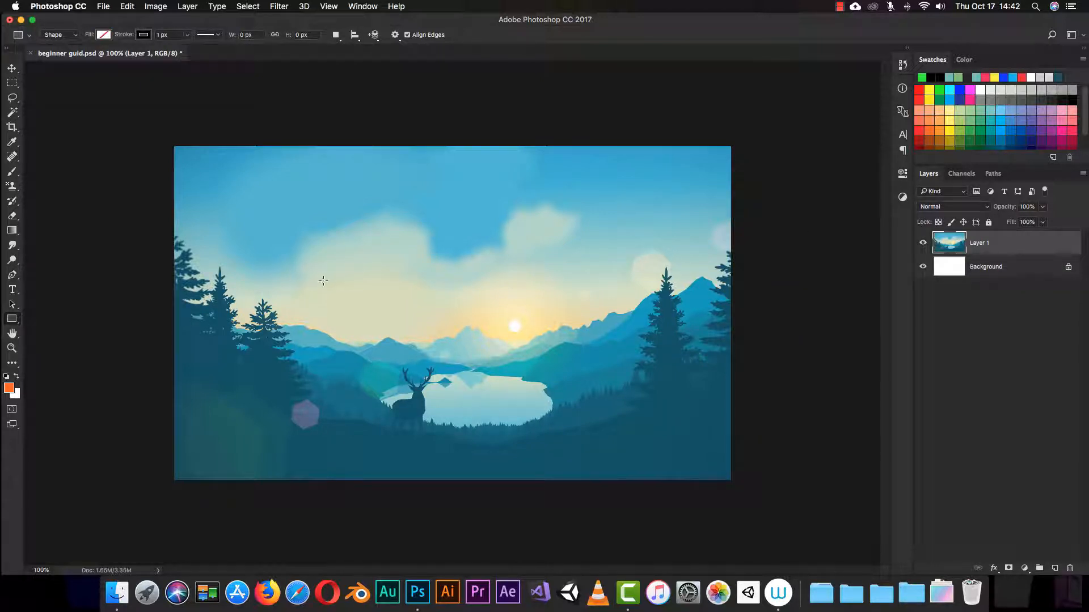
left_click(13, 319)
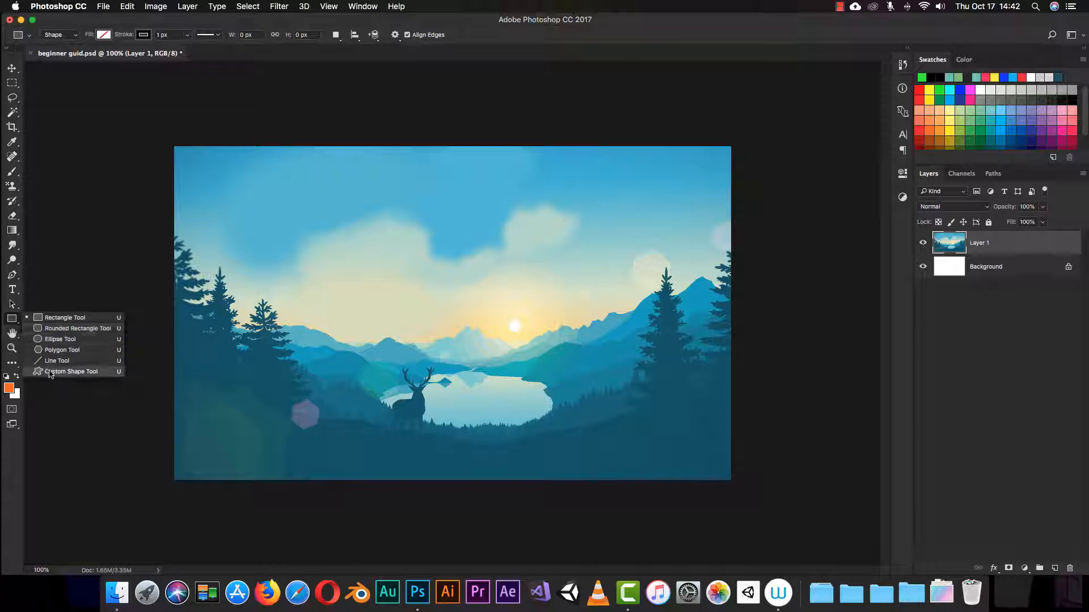
left_click(58, 339)
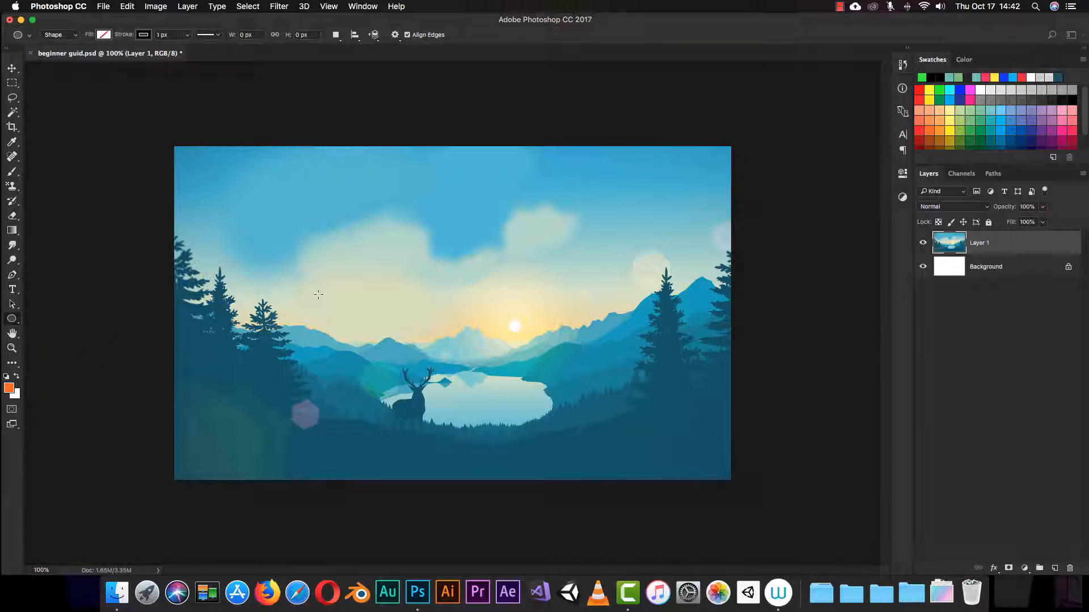
left_click(12, 321)
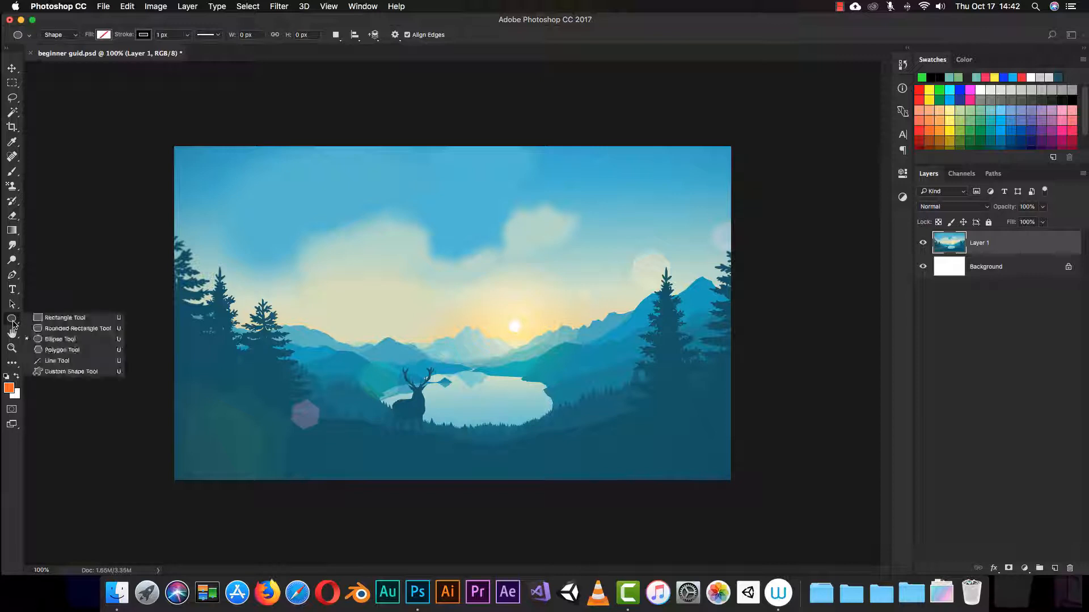
left_click(68, 328)
left_click(11, 319)
left_click(57, 318)
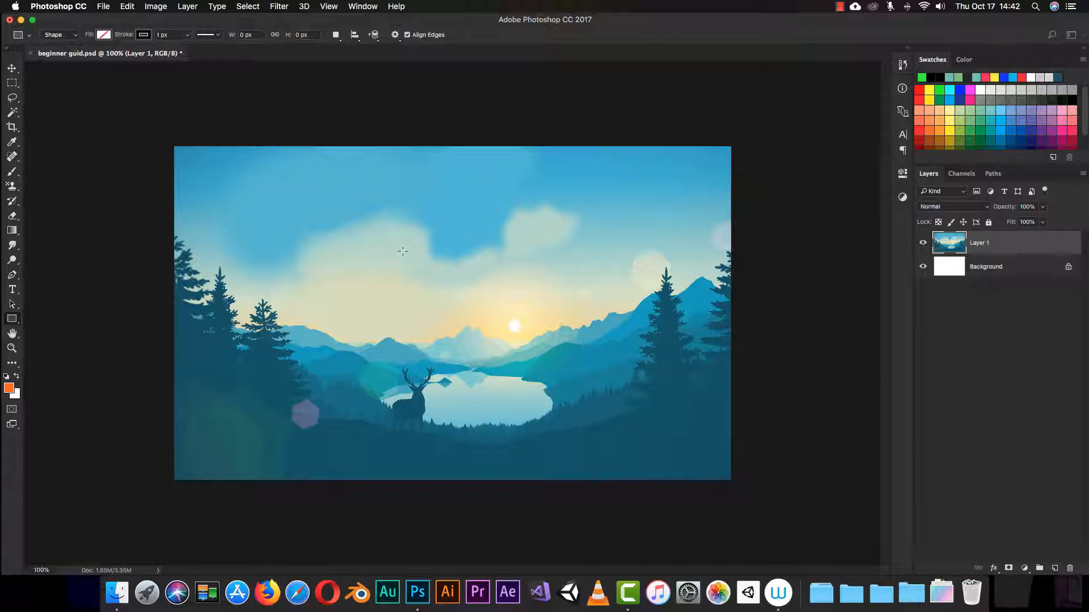
- Draw a horizontal ellipse about 283 px wide and 80 px high in the sky above the deer, and fill it with dark grey
key("shift+u")
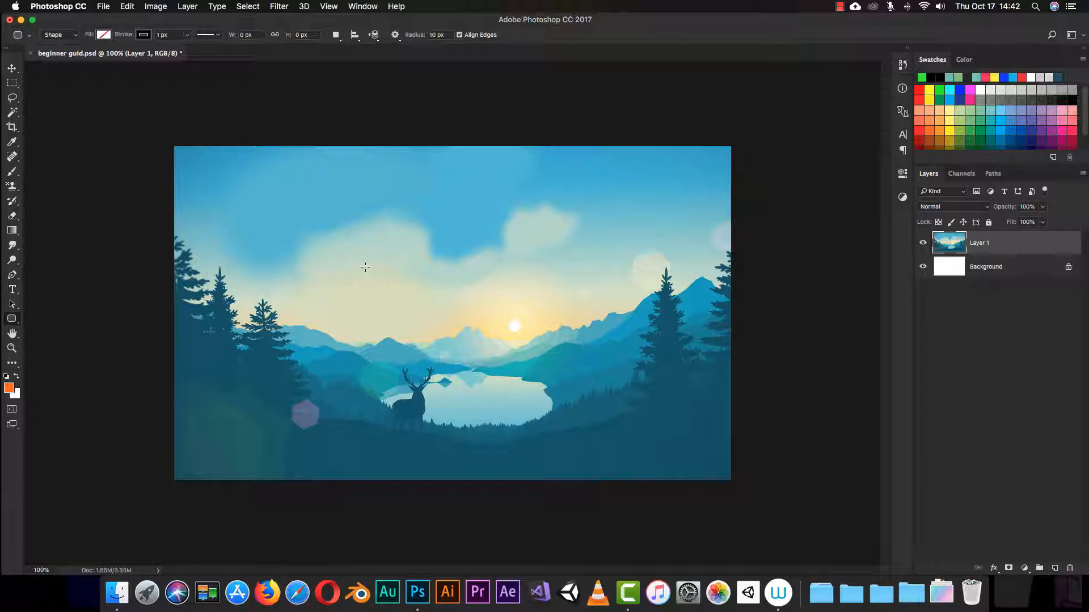
key("shift+u")
left_click(26, 35)
left_click(26, 36)
left_click_drag(360, 267, 520, 312)
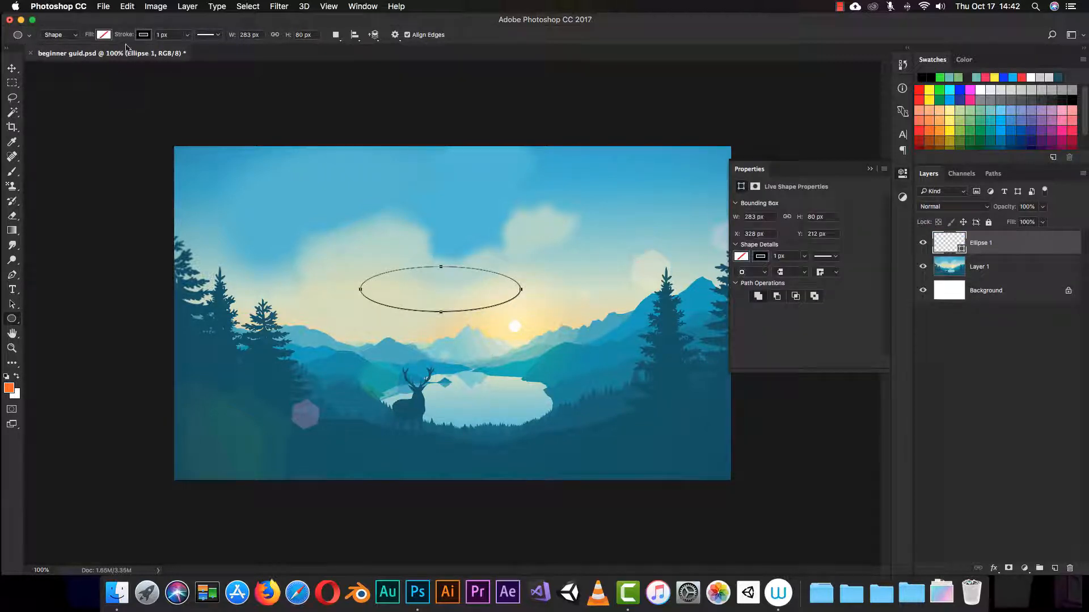
left_click(104, 35)
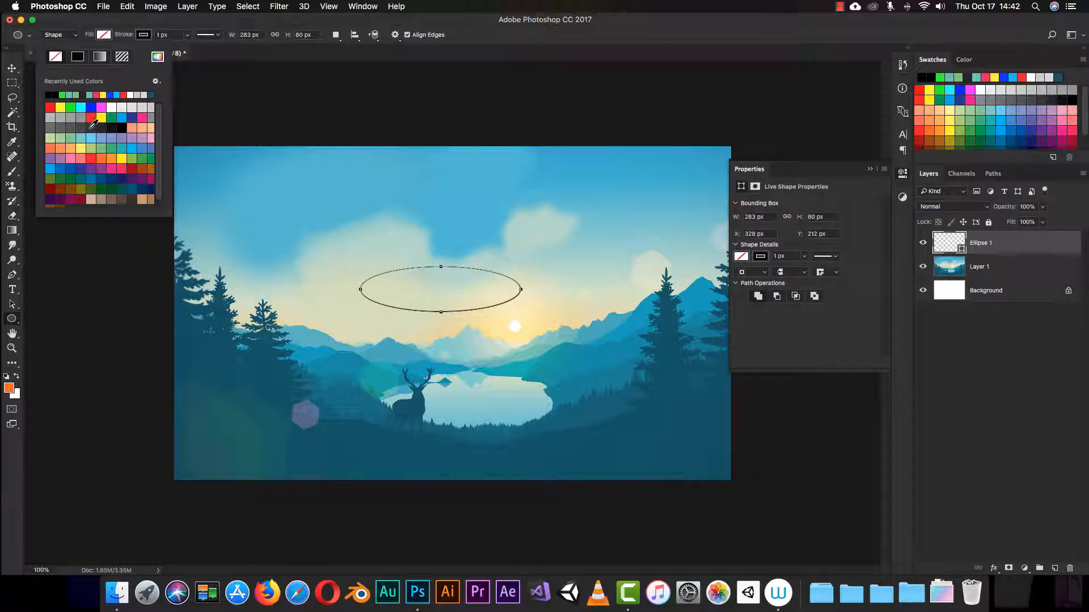
left_click(83, 127)
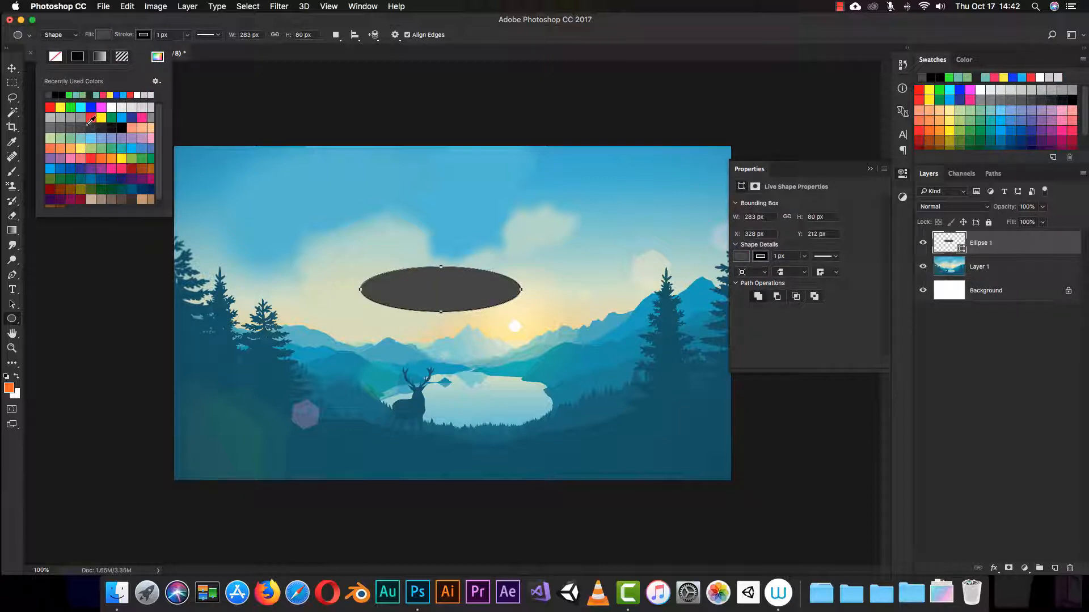
left_click(870, 169)
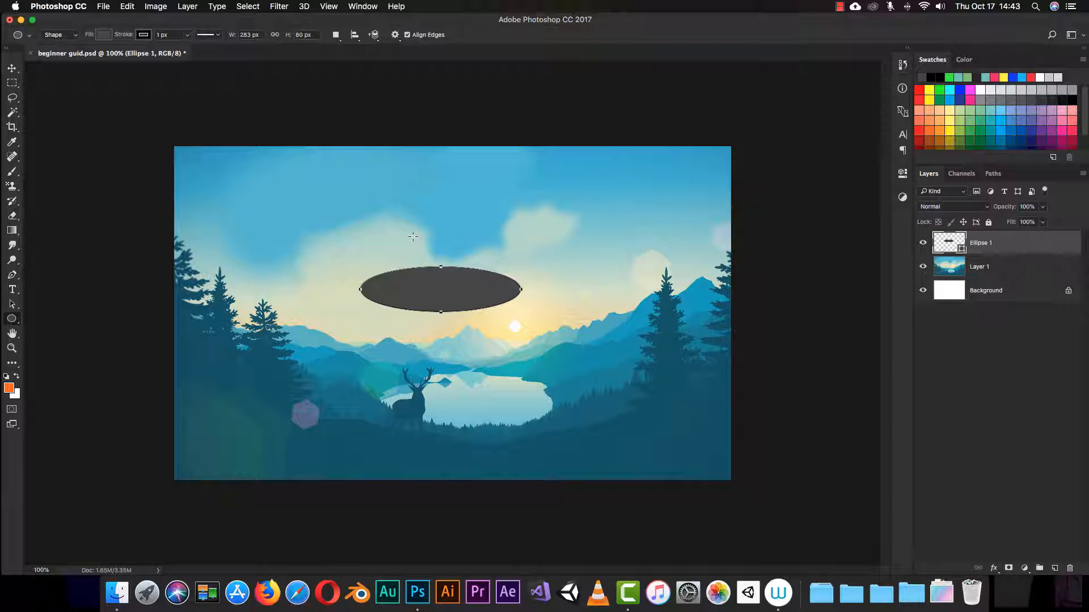
- Draw a dark grey circle about 149 px across, above and to the left of the wide ellipse
left_click_drag(273, 219, 277, 220)
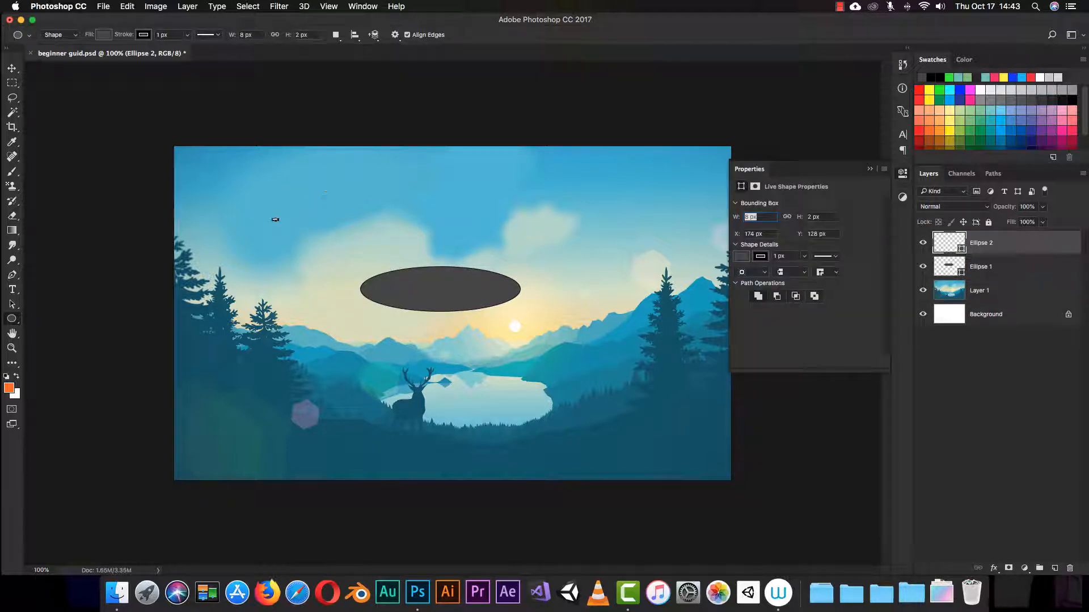
key("super+z")
left_click_drag(317, 197, 353, 329)
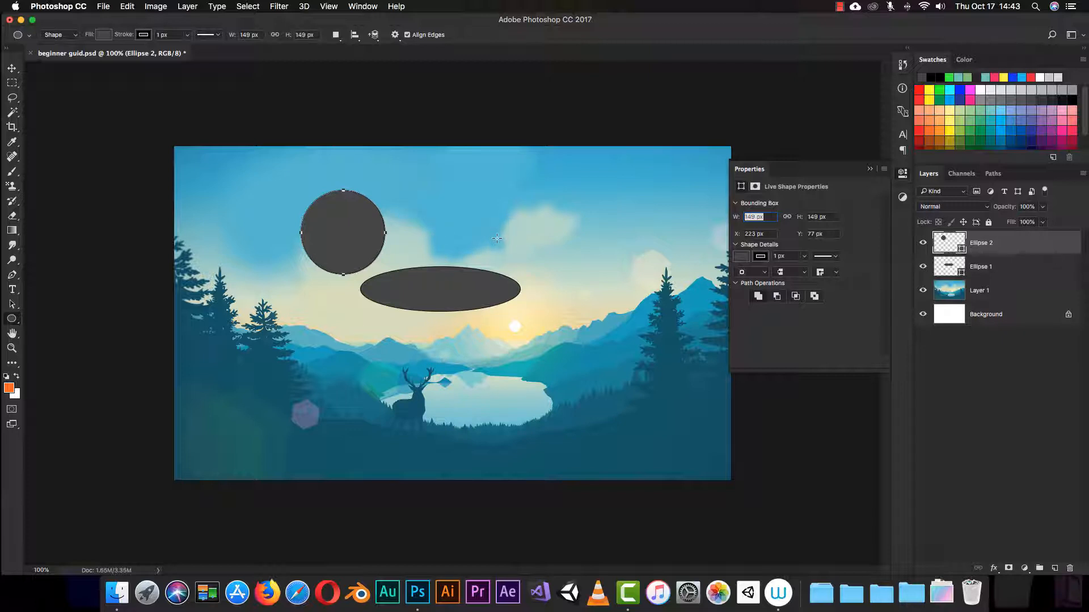
- Undo both the circle and the ellipse so only the landscape layers remain
key("super+z")
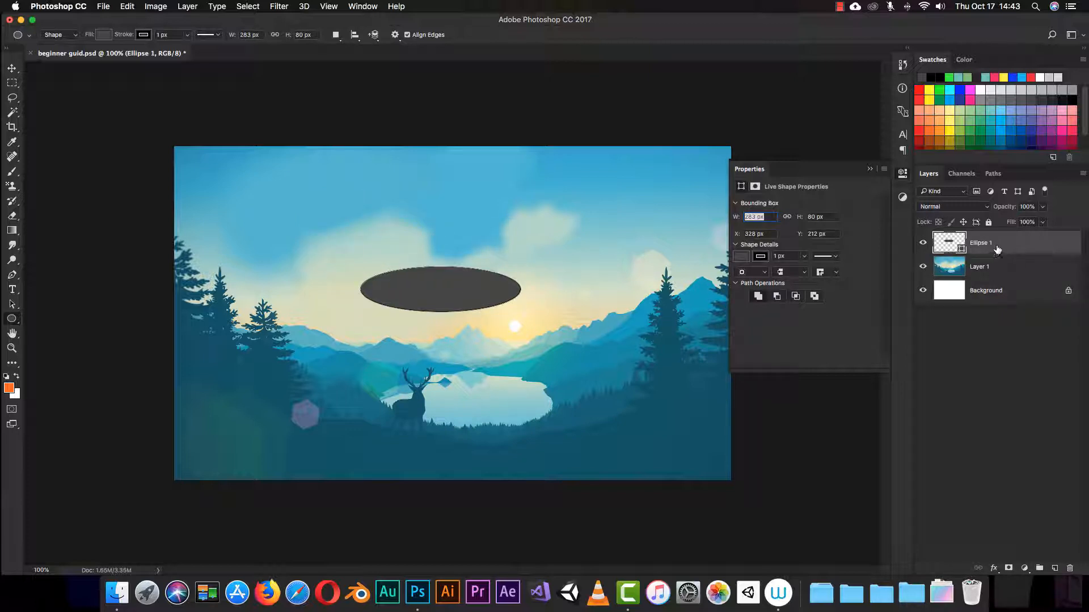
key("super+z")
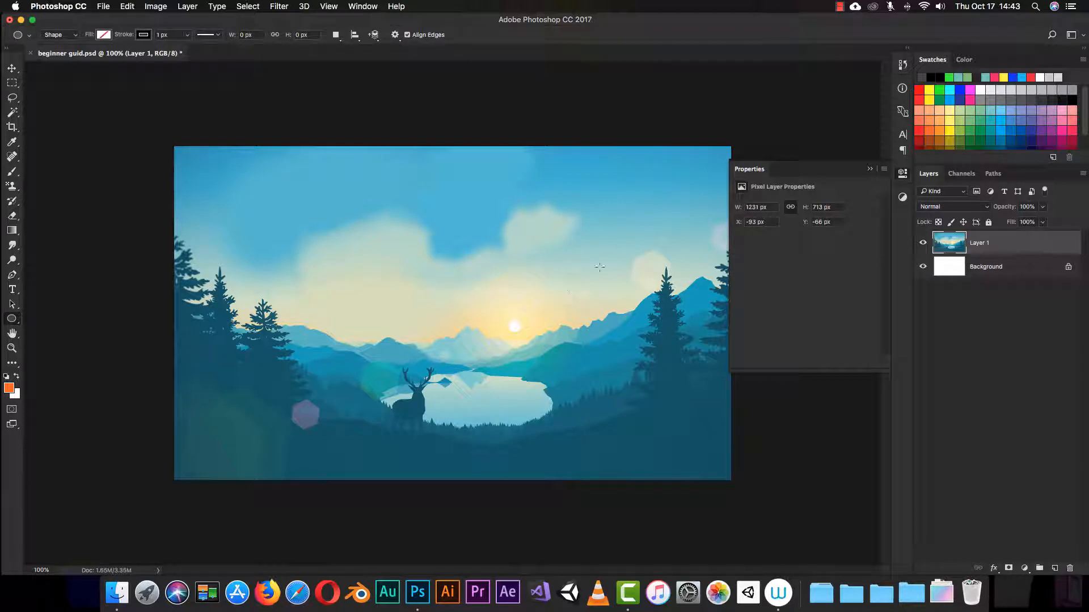
left_click(871, 171)
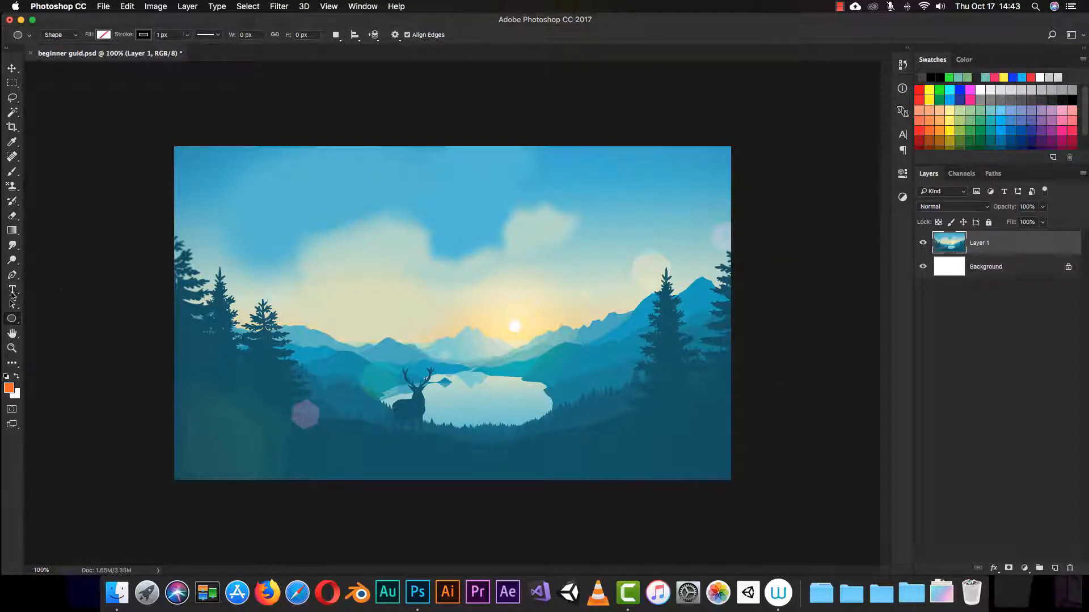
- Draw a rounded rectangle about 182 px wide and 162 px high with 10 px corners over the sky, and undo it
left_click(17, 321)
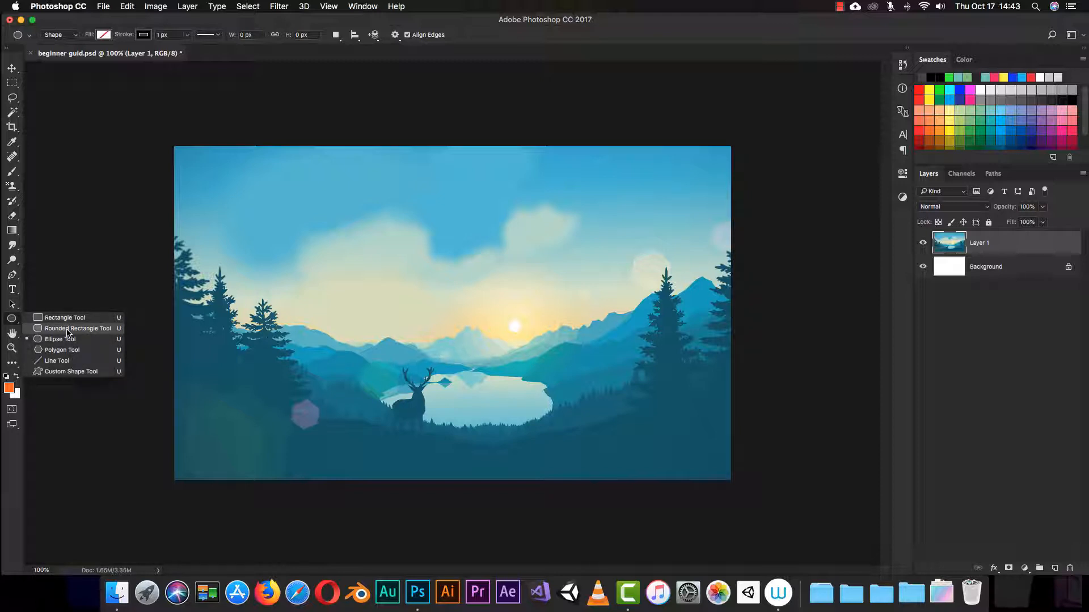
left_click(67, 331)
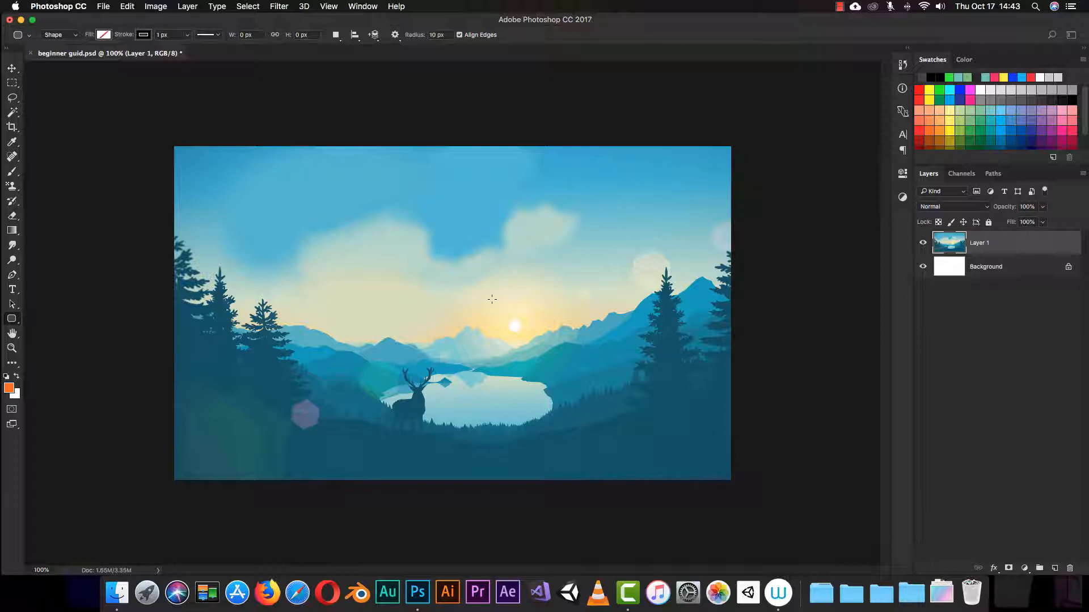
left_click_drag(377, 236, 478, 328)
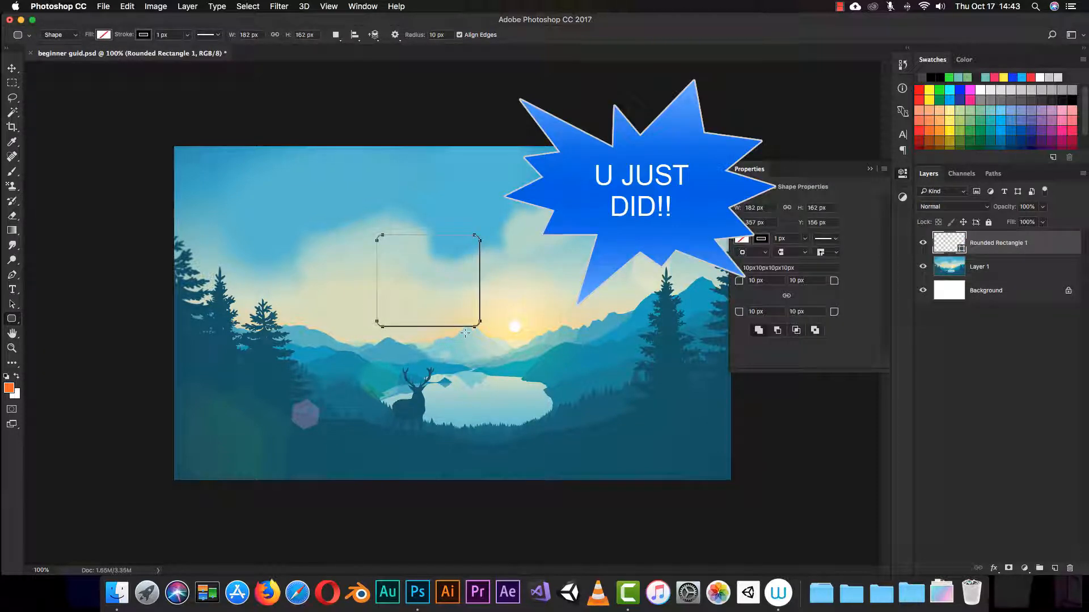
key("super+z")
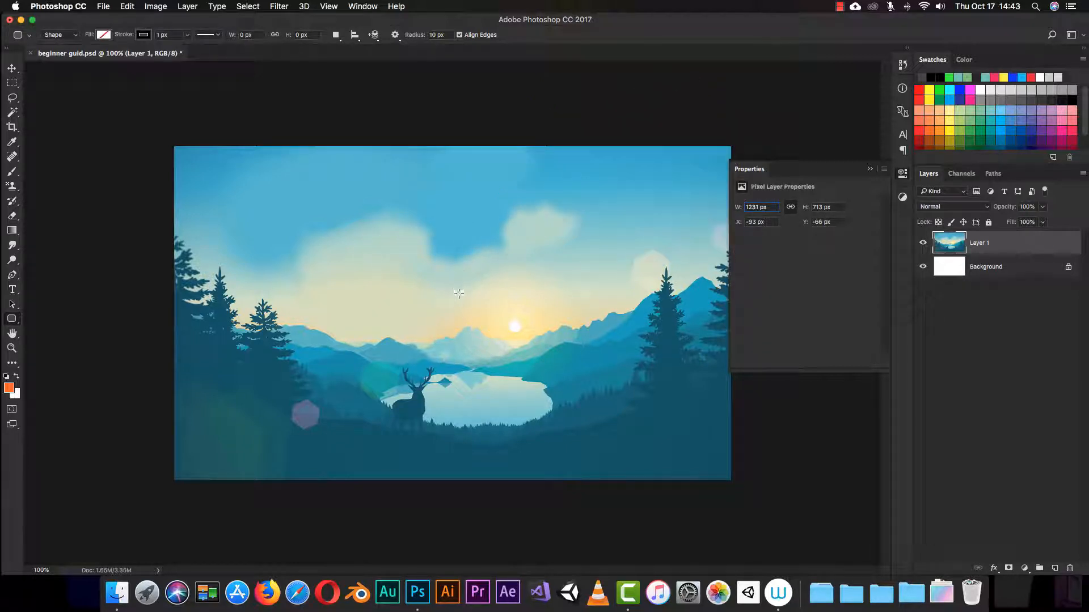
- Start a rounded rectangle by exact dimensions near the canvas centre, with width and height set to 500 px
left_click(453, 313)
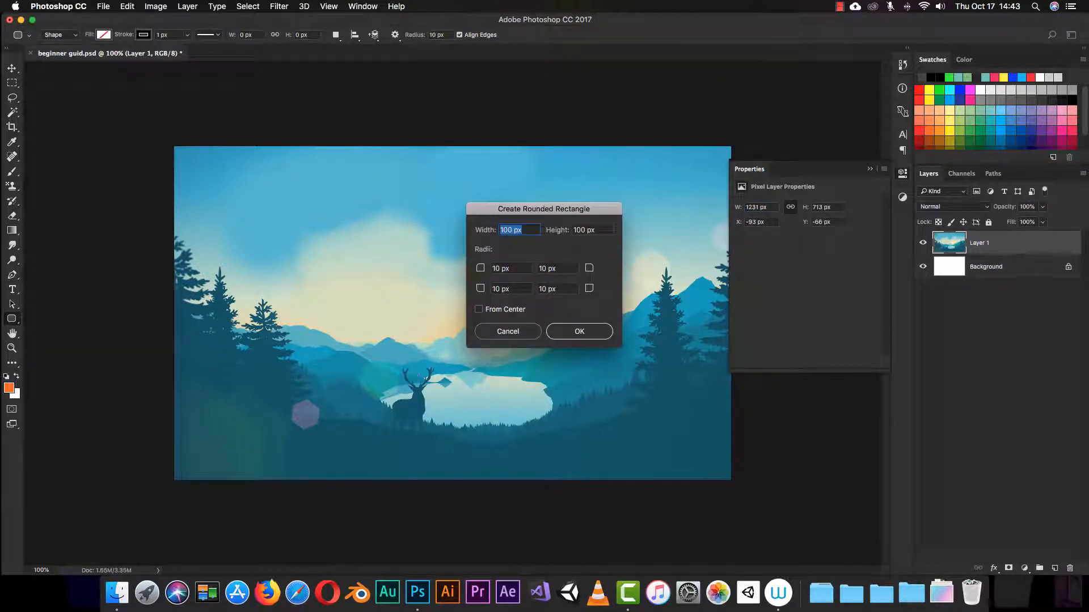
mouse_move(526, 214)
left_mouse_down()
mouse_move(436, 188)
mouse_move(514, 188)
mouse_move(529, 226)
mouse_move(549, 201)
mouse_move(520, 199)
mouse_move(533, 202)
left_mouse_up()
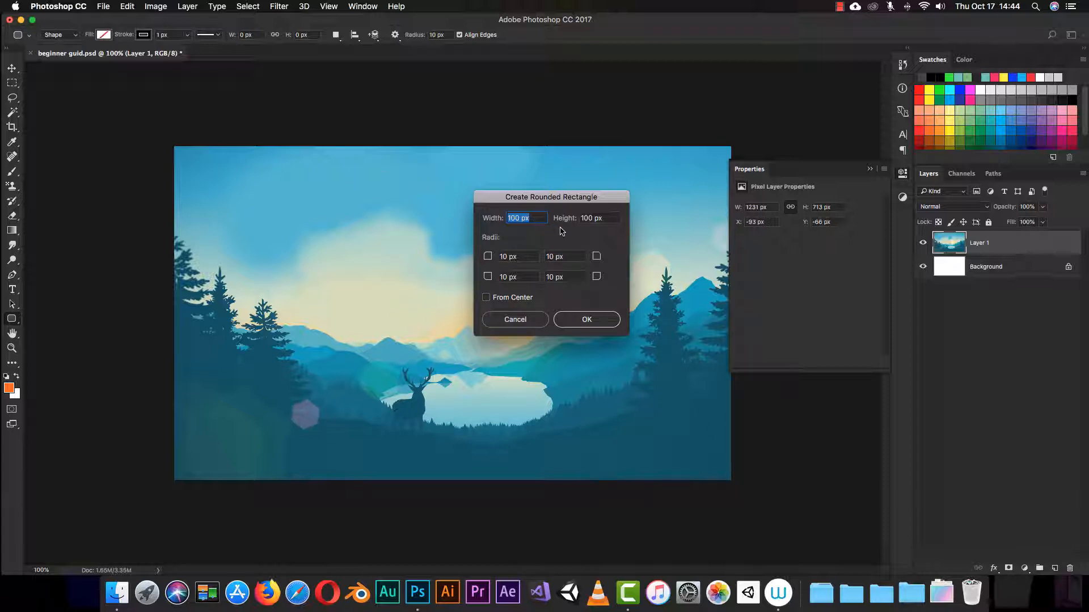
type("5")
key("Tab")
type("500")
key("Tab")
- Set all four corner radii to 50 px and create the rounded rectangle from its center
type("50")
key("Tab")
type("50")
key("Tab")
type("5")
key("Tab")
type("50")
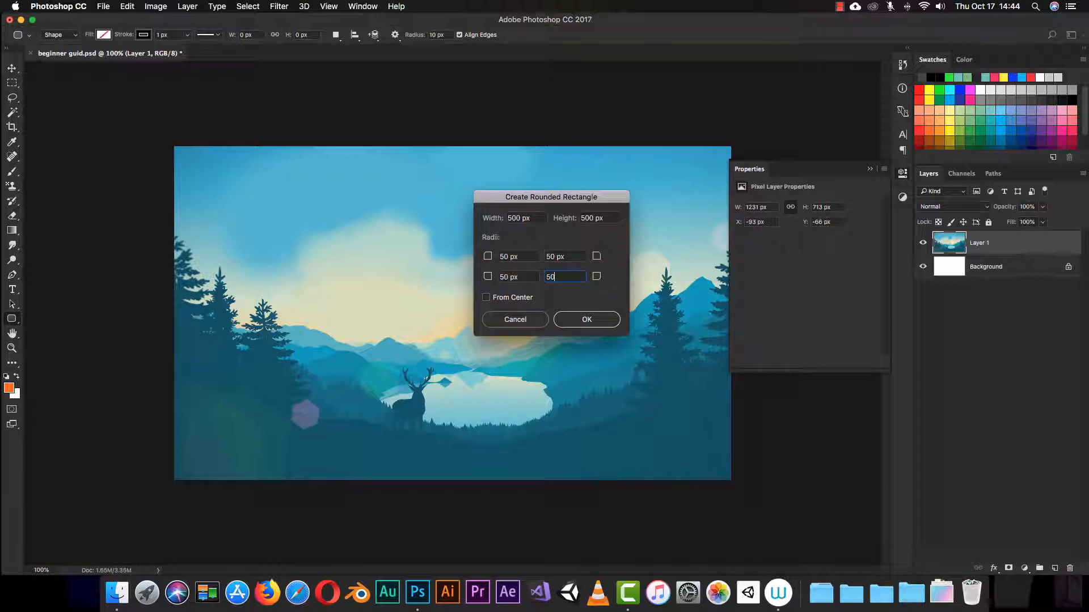
left_click(485, 297)
left_click(572, 318)
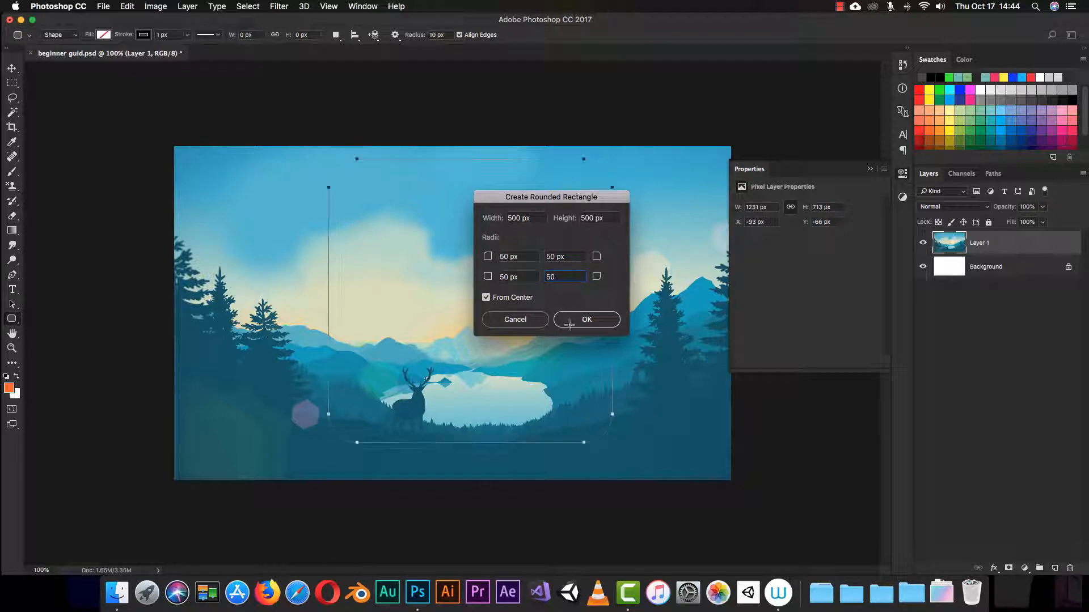
- Undo the creation of the 500 px rounded rectangle and restore it
key("super+z")
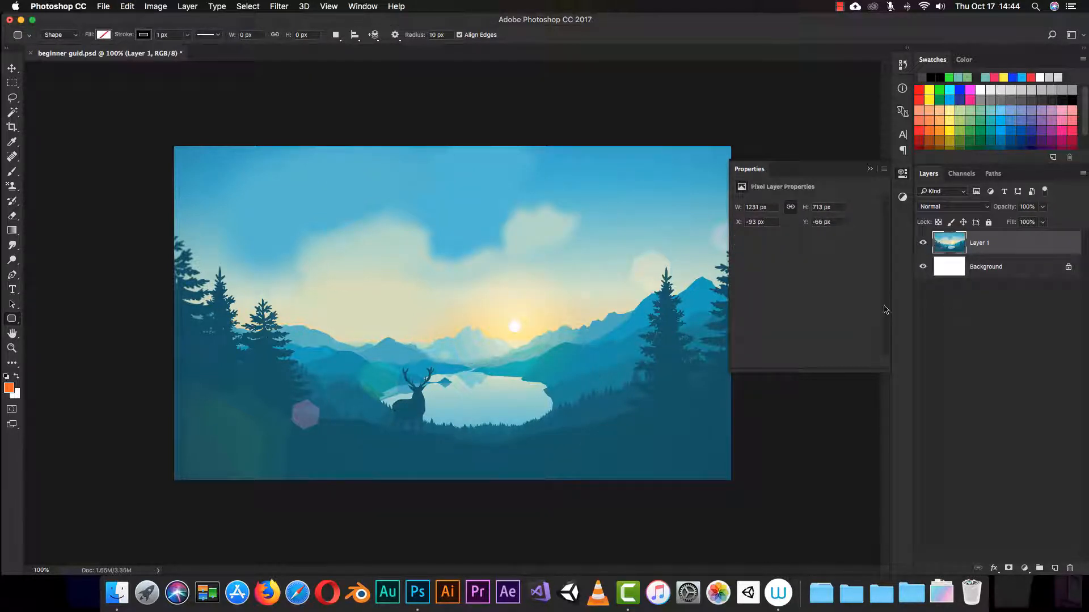
key("super+z")
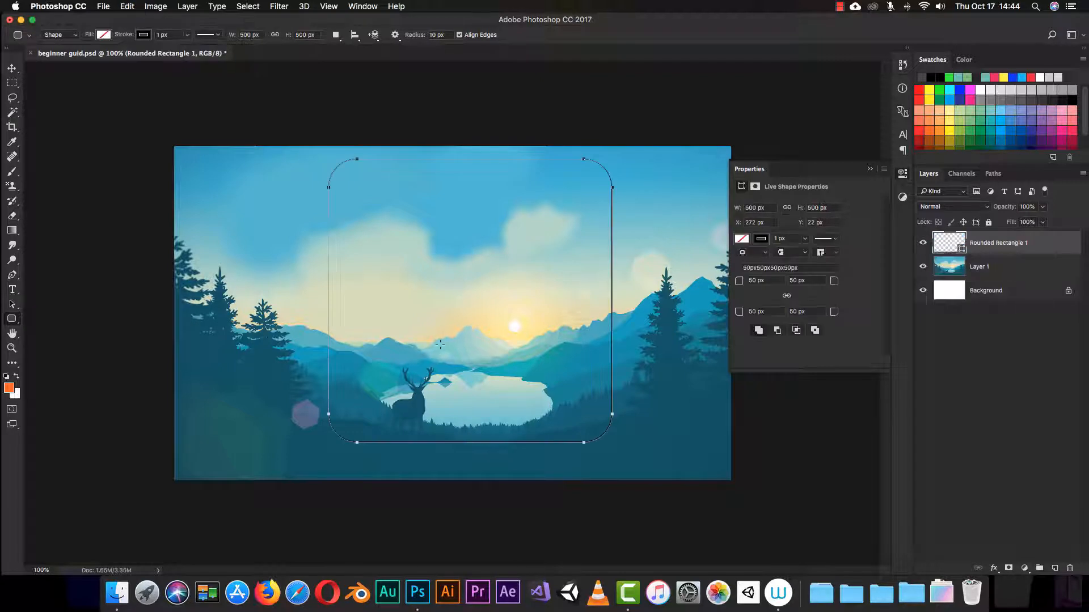
left_click(869, 169)
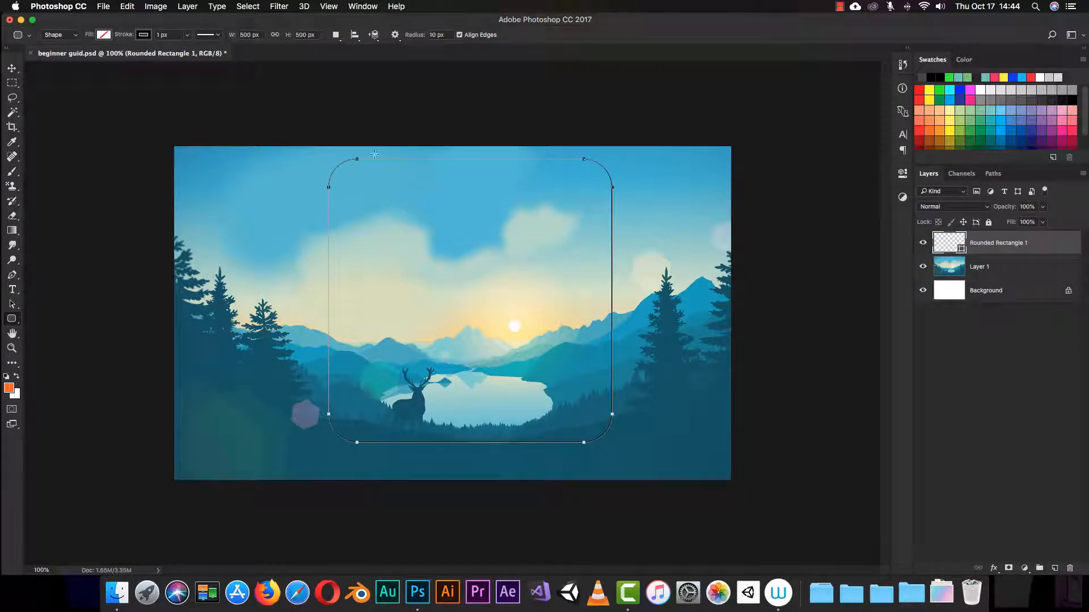
- Try several gradient presets as the rounded rectangle's fill, including copper and violet-green-orange, ending with blue-yellow-blue
left_click(103, 35)
left_click(100, 57)
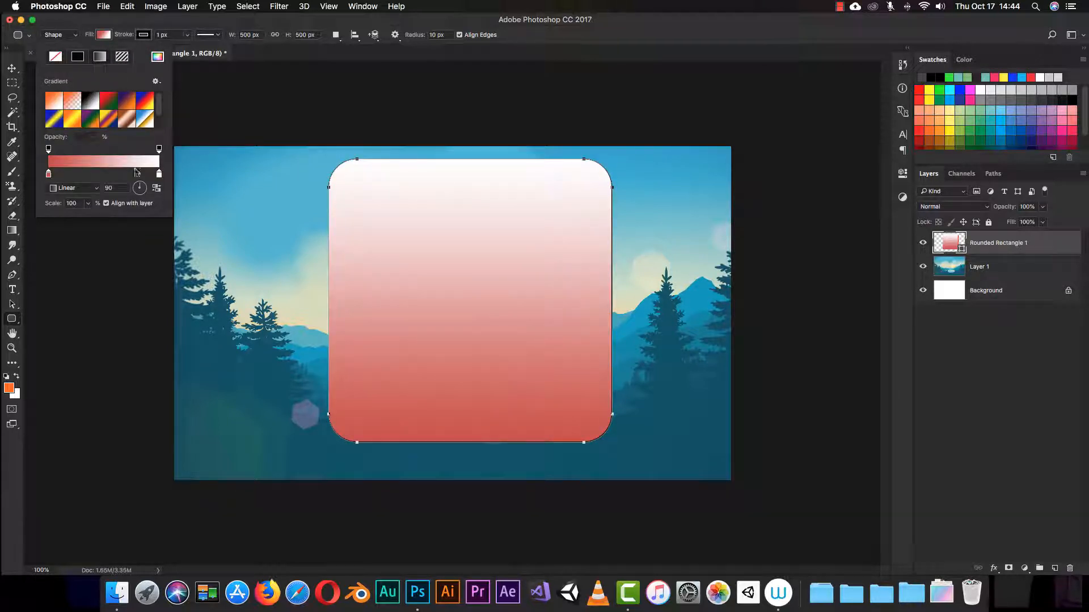
left_click(123, 119)
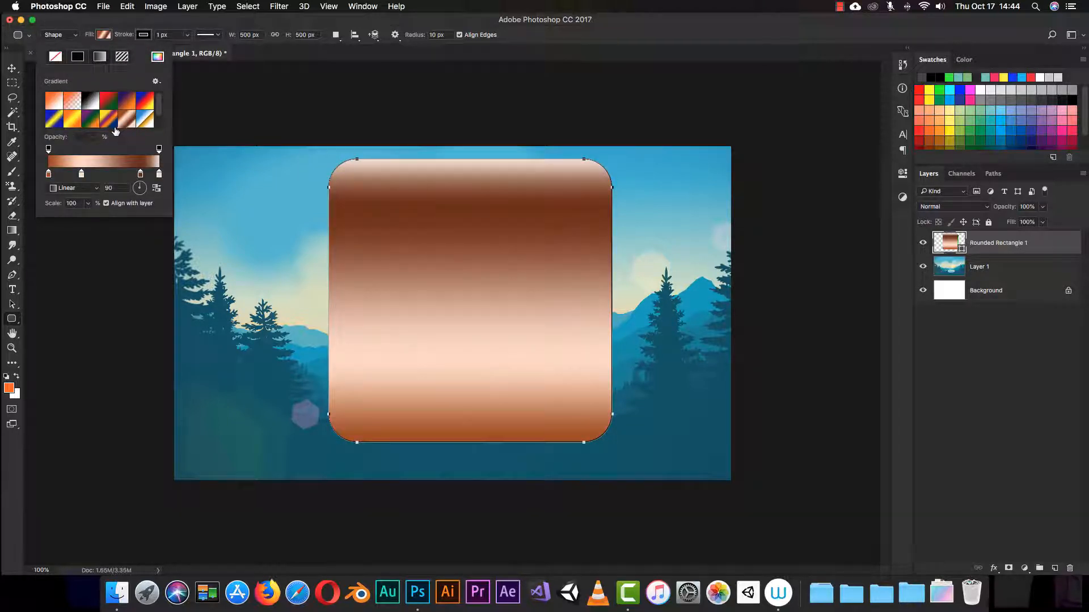
left_click(121, 103)
left_click(90, 120)
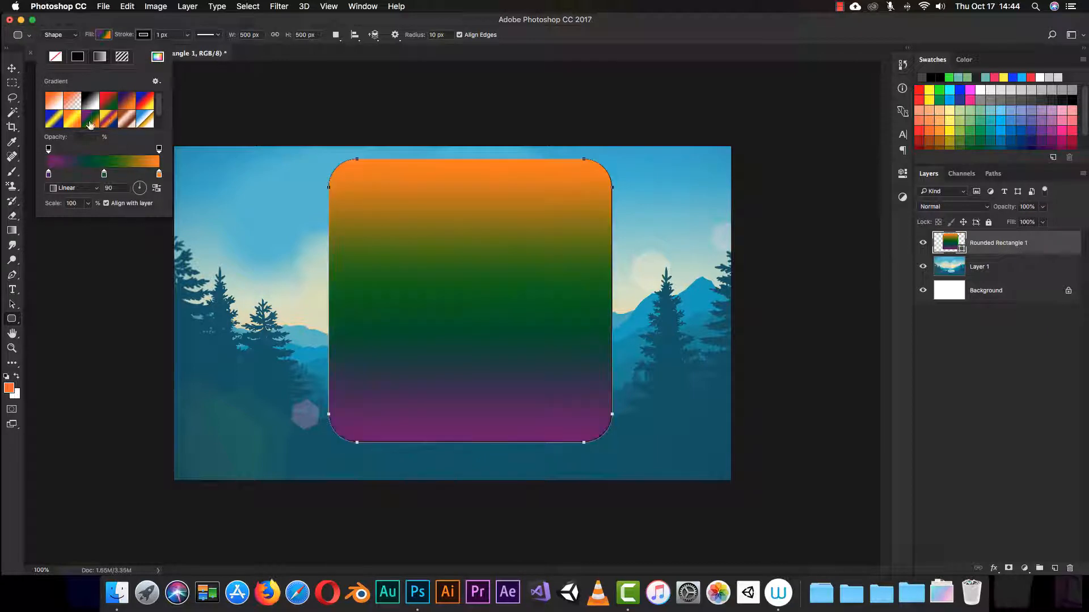
left_click(71, 122)
left_click(57, 121)
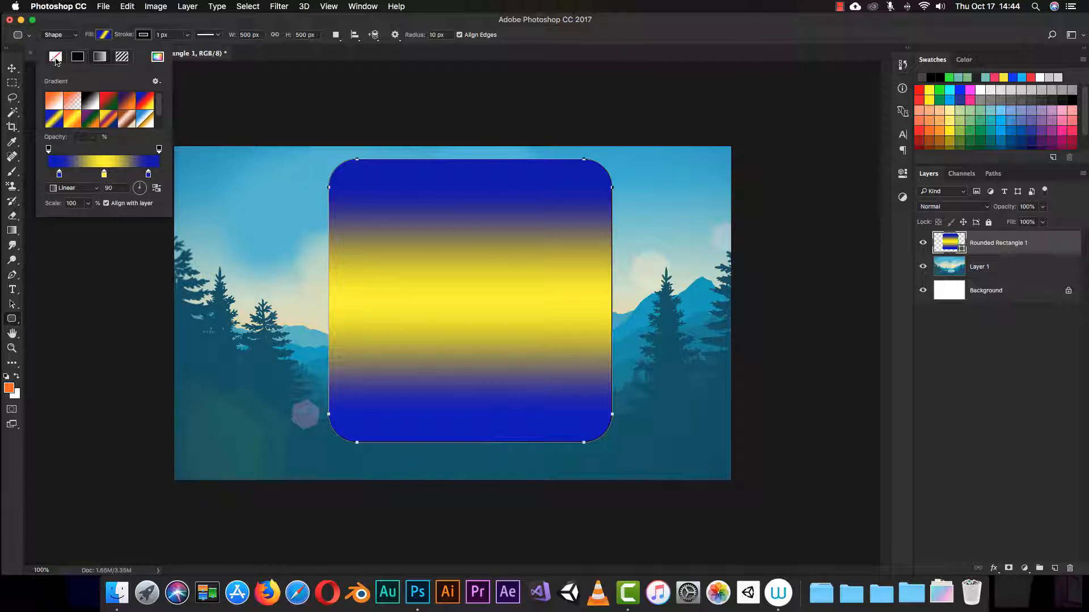
- Try no fill and several solid colours on the rounded rectangle, finally giving it a black-to-white linear gradient
left_click(56, 56)
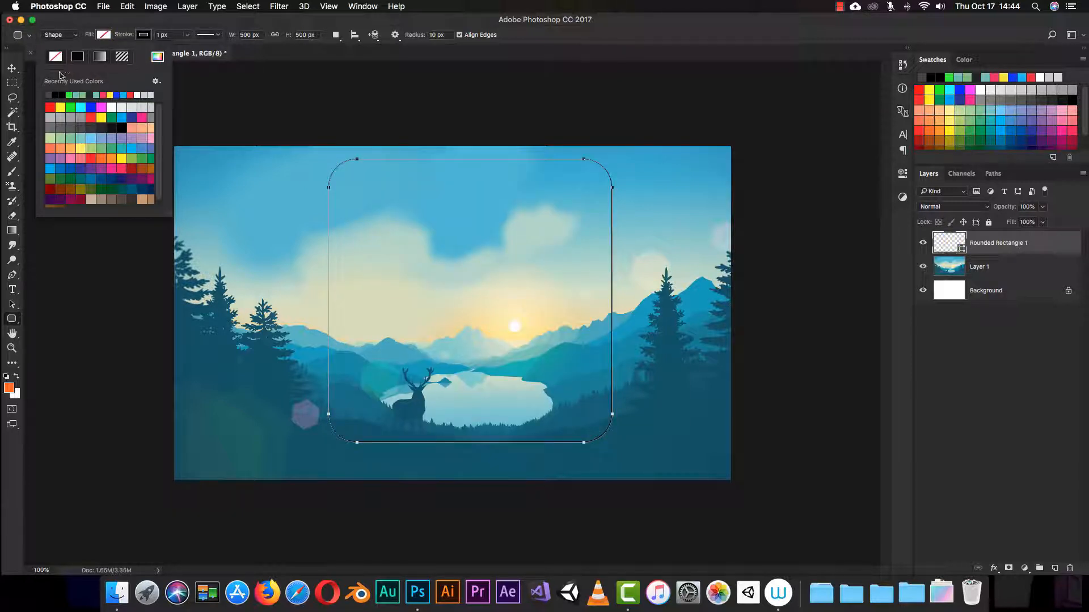
left_click(78, 57)
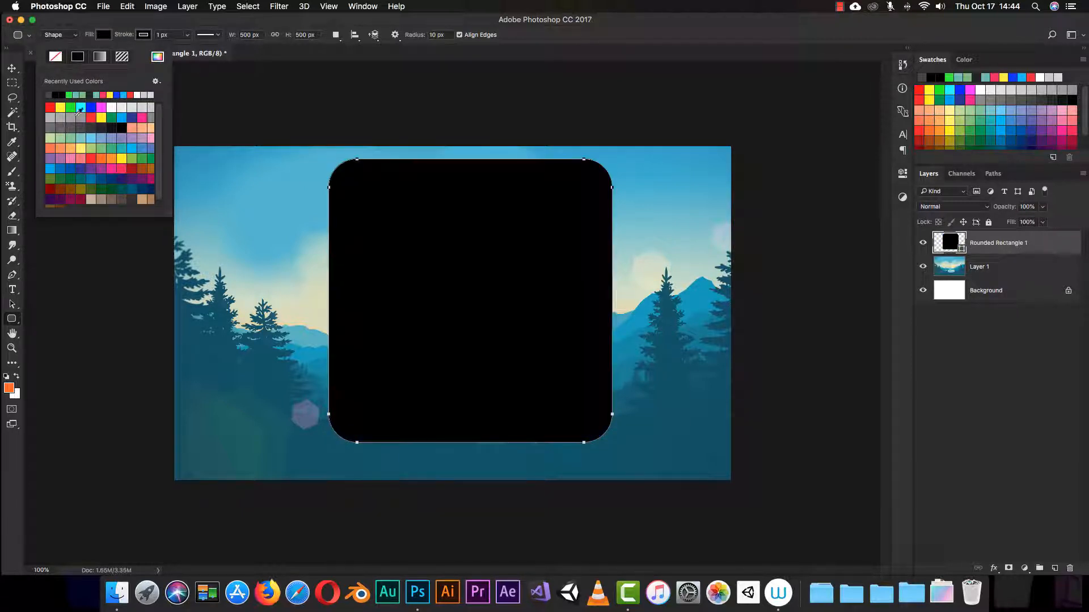
left_click(80, 138)
left_click(70, 148)
left_click(99, 56)
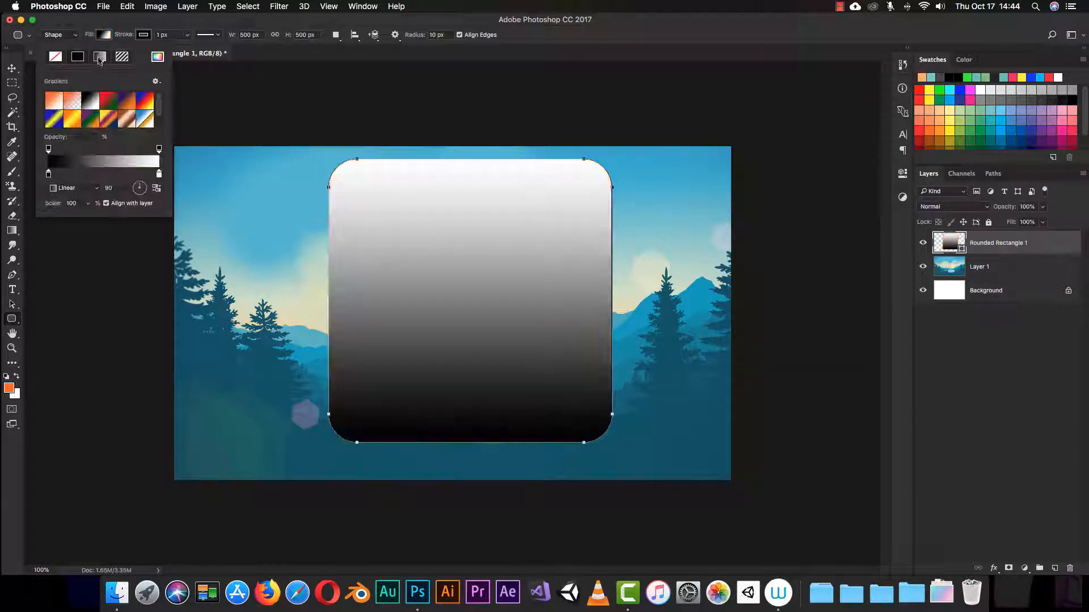
- Recolour the black stop of the rounded rectangle's gradient fill to a medium blue, making a blue-to-white linear gradient
left_click(101, 103)
left_click(90, 100)
left_click(48, 174)
double_click(49, 174)
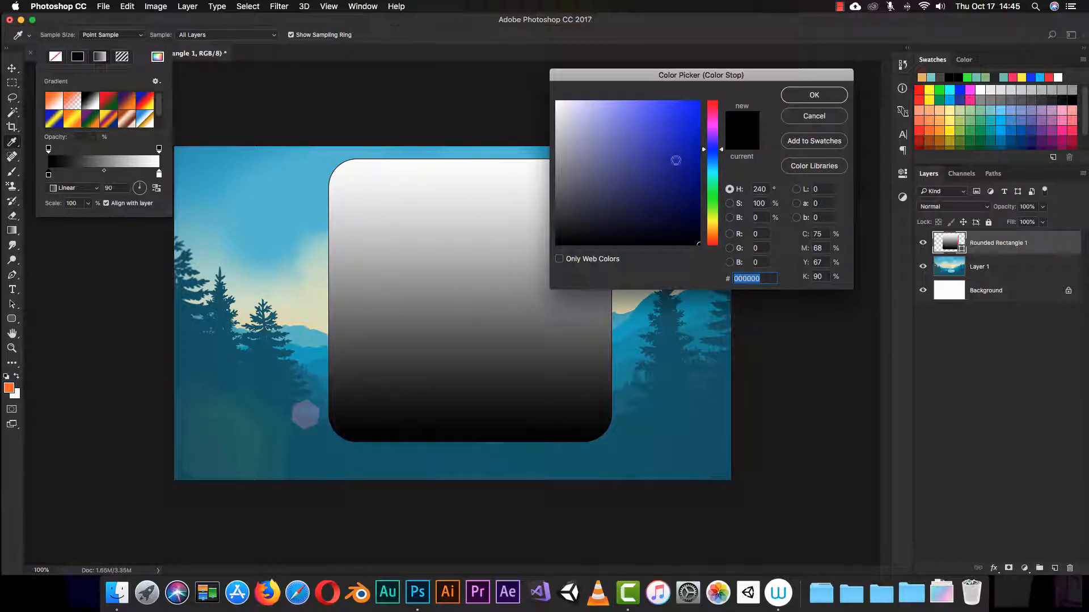
left_click(676, 160)
left_click(804, 100)
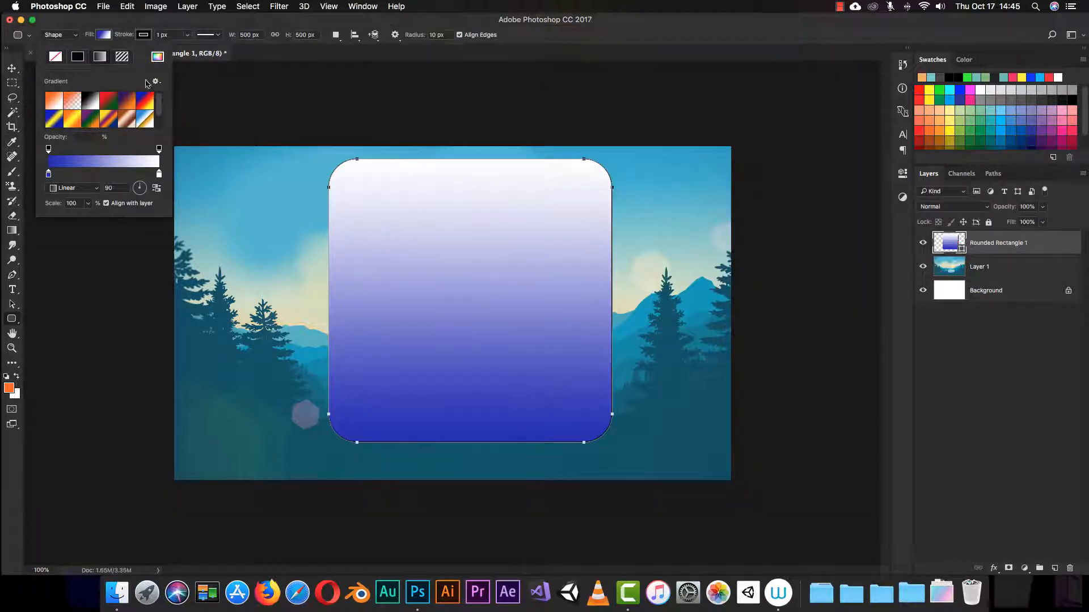
- Try several pattern fills on the rounded rectangle, including diagonal lines and grey textures, ending with a woven grid pattern
left_click(122, 59)
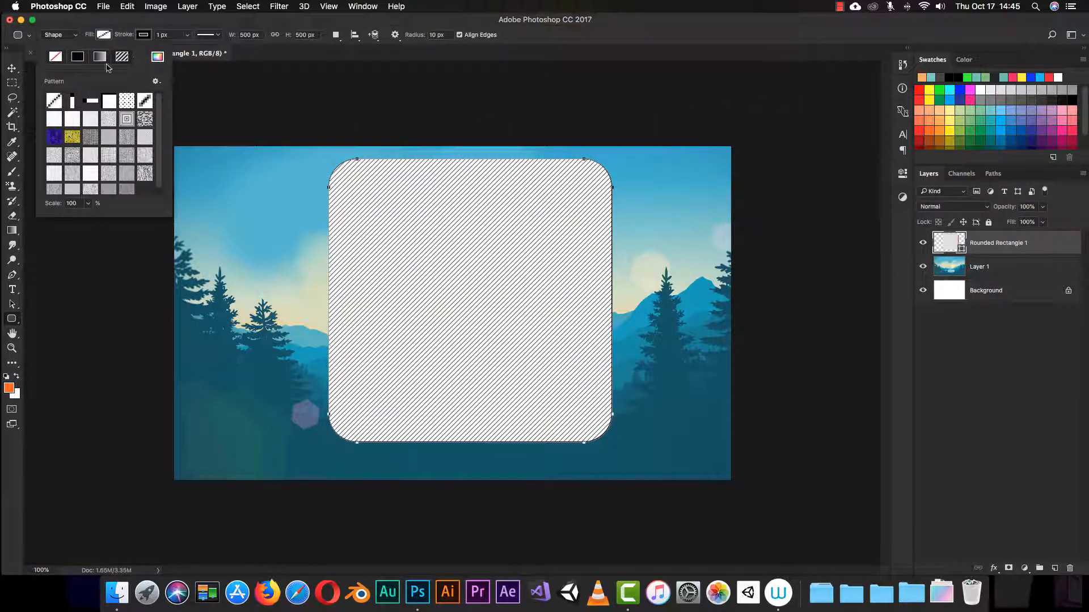
left_click(126, 105)
left_click(124, 141)
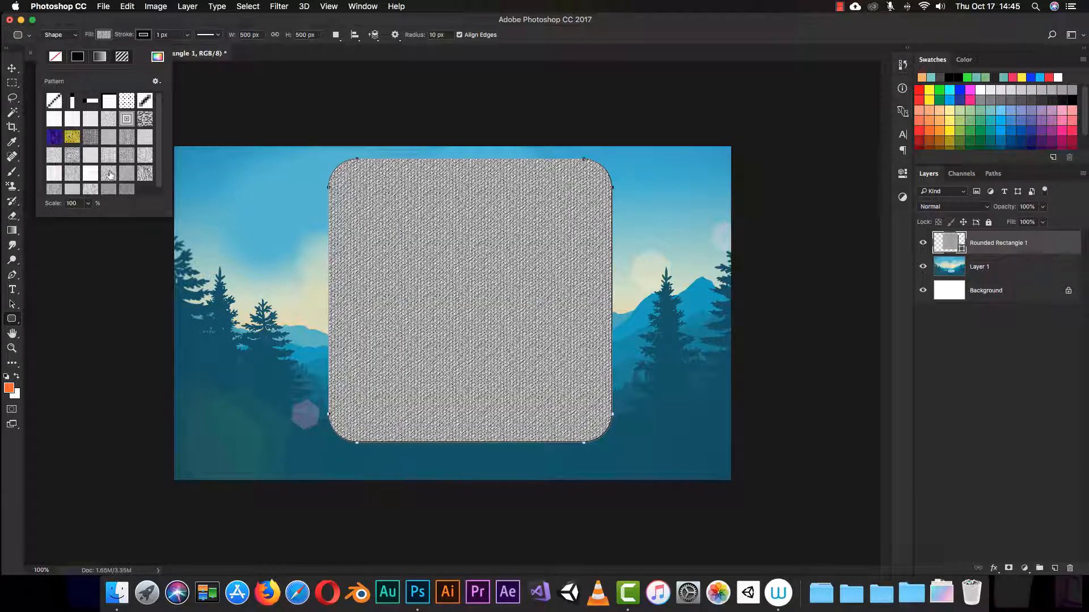
left_click(108, 173)
left_click(91, 176)
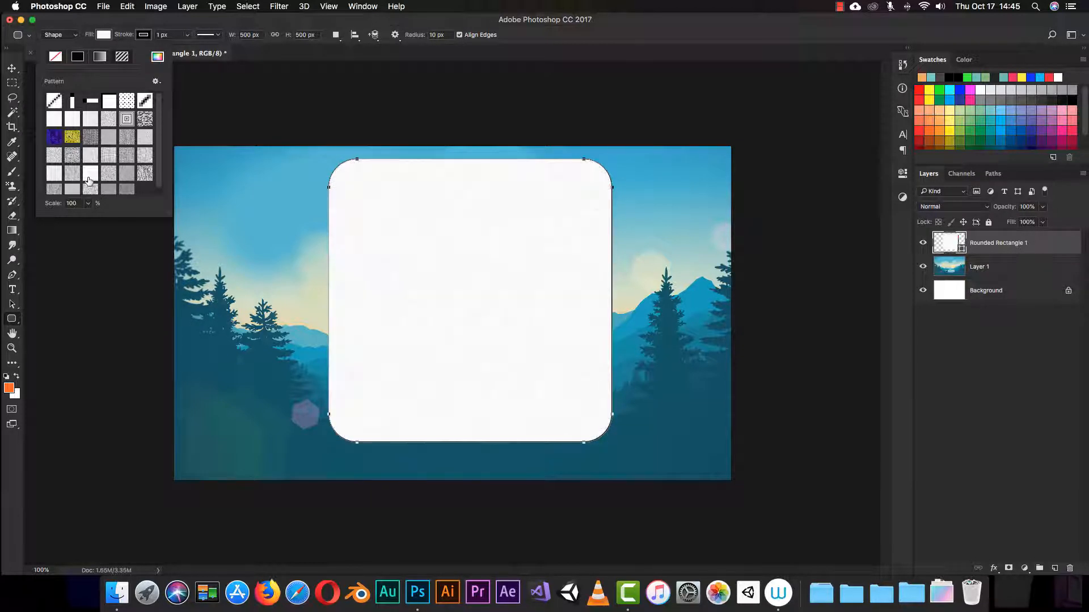
left_click(111, 162)
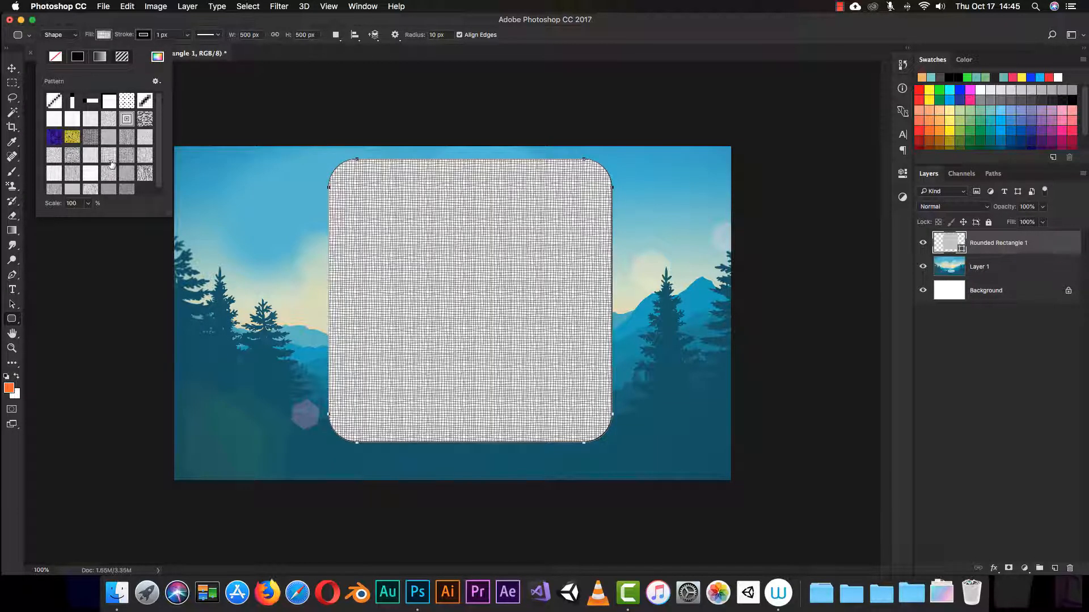
- Return the rounded rectangle's fill to the black-to-white linear gradient and select its black colour stop
left_click(100, 57)
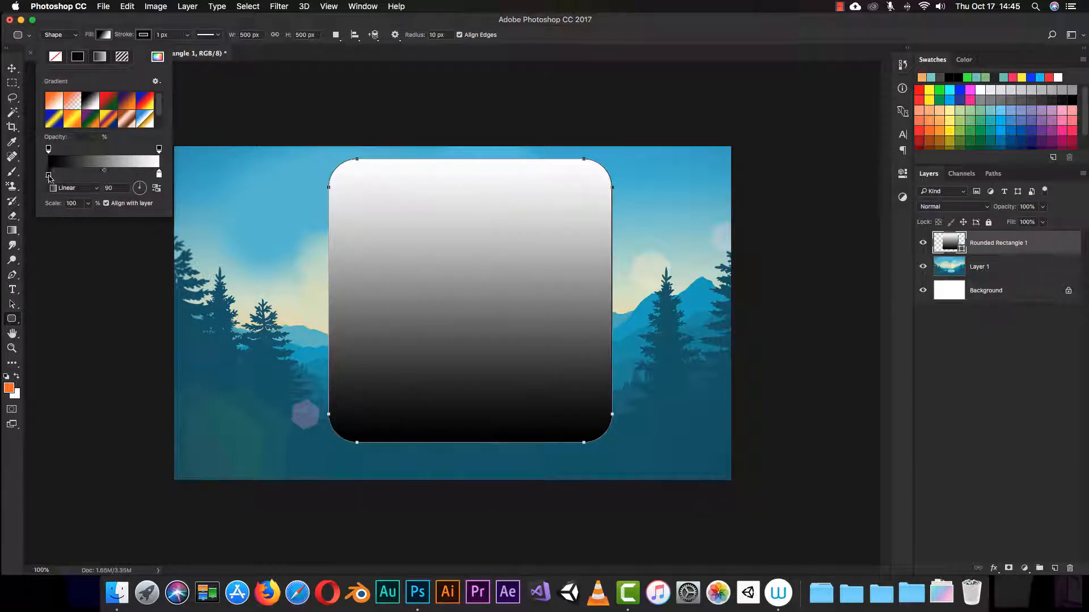
left_click_drag(49, 177, 50, 176)
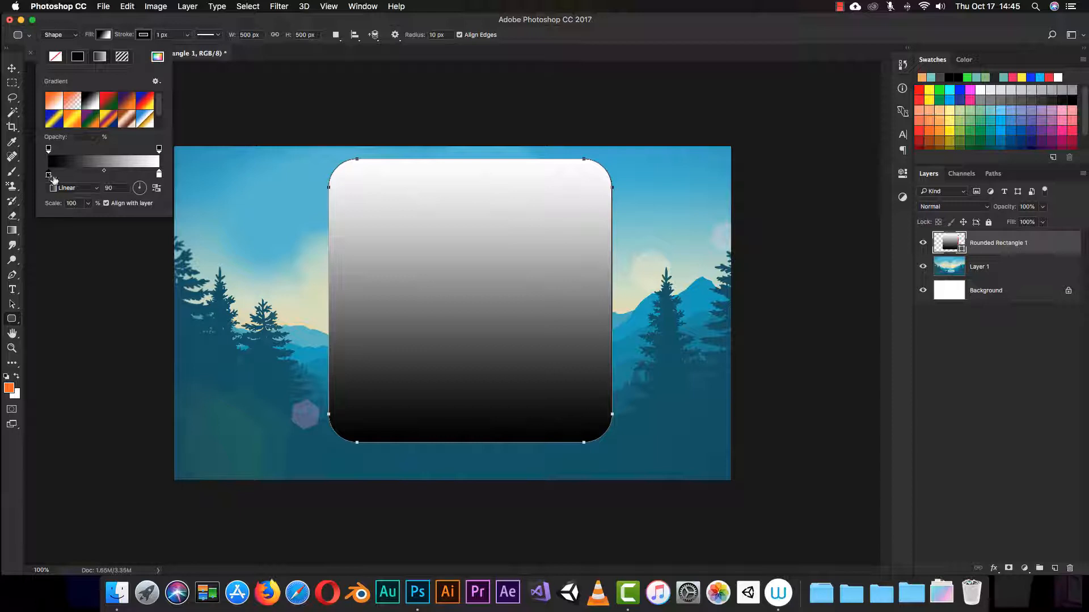